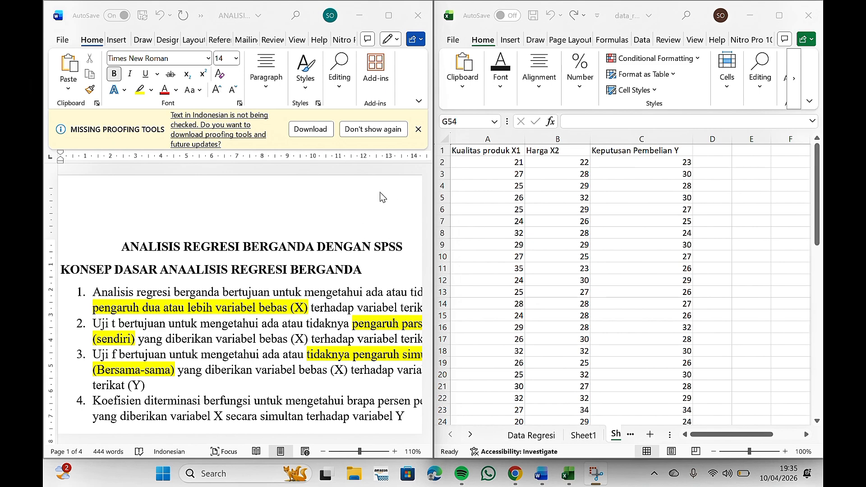
Step: Read through the basic concepts of multiple regression analysis in the document
scroll(352, 235, "down", 1)
scroll(352, 235, "down", 1)
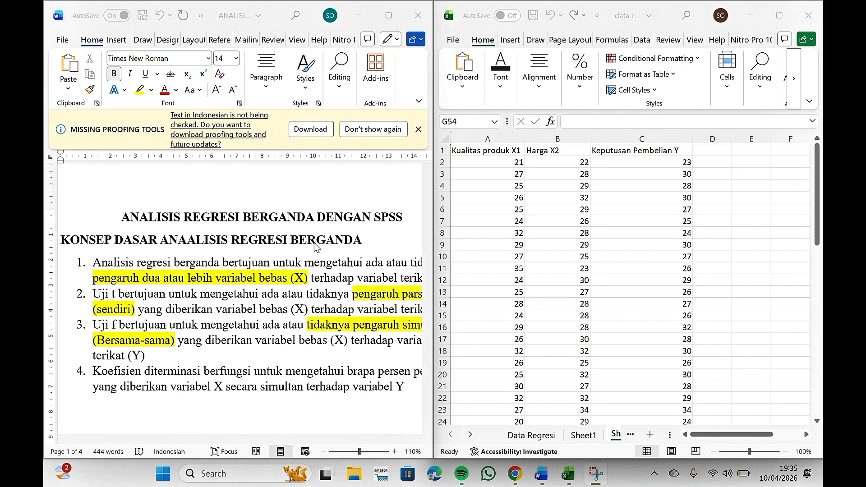
scroll(210, 282, "down", 1)
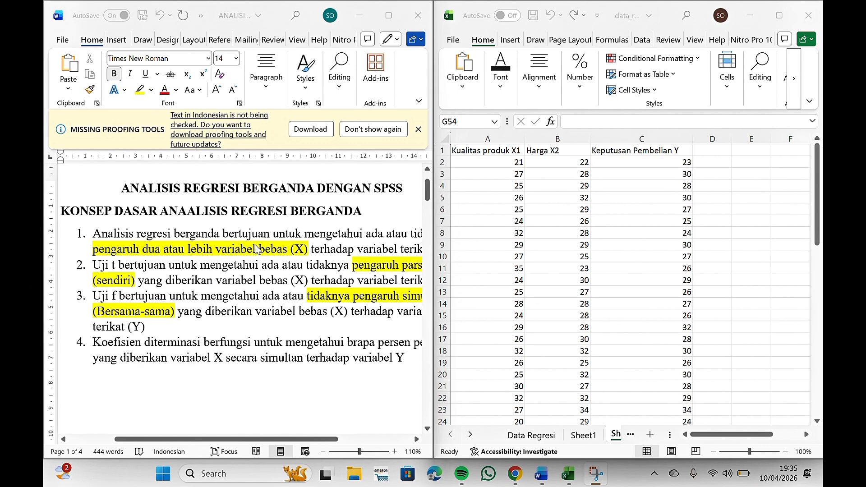
scroll(369, 239, "right", 3)
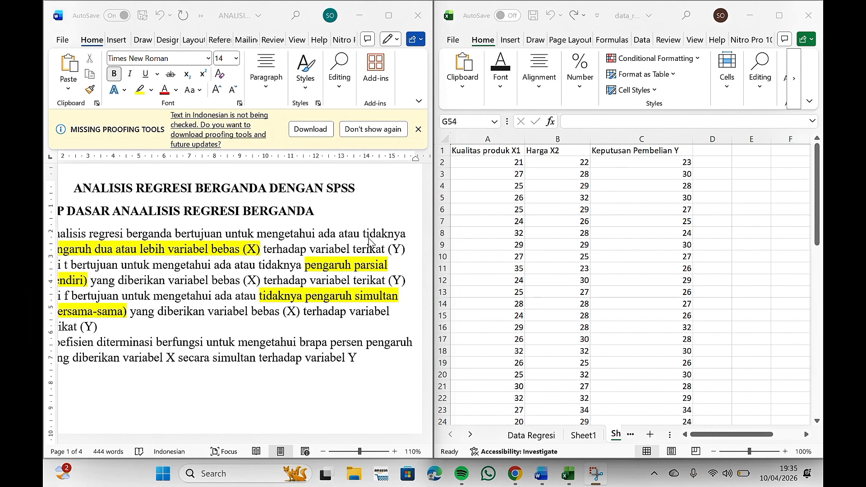
scroll(370, 238, "left", 2)
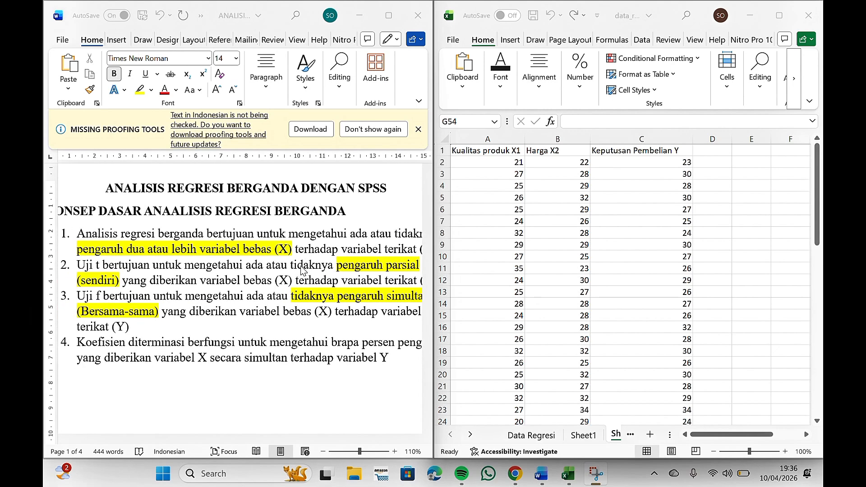
scroll(367, 255, "right", 2)
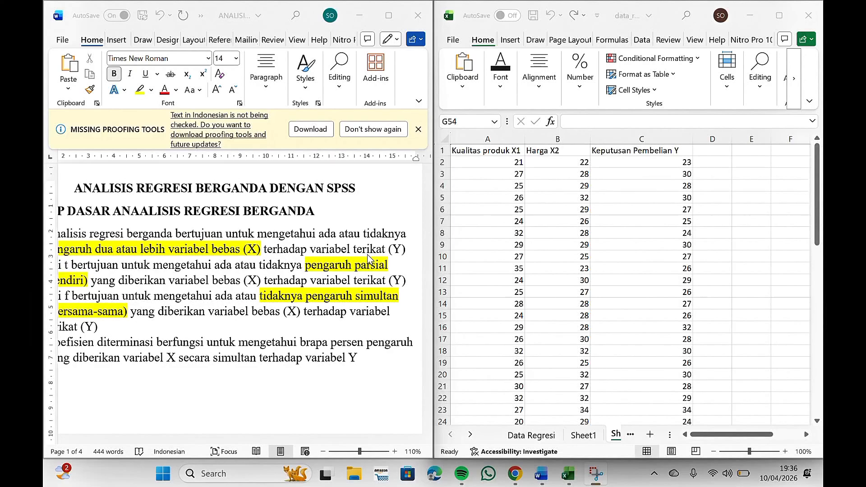
scroll(368, 255, "left", 4)
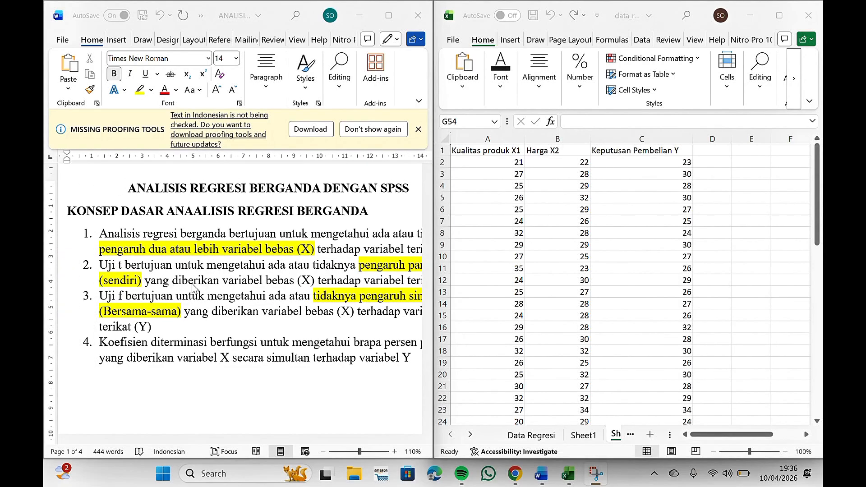
scroll(193, 289, "right", 2)
scroll(193, 289, "right", 4)
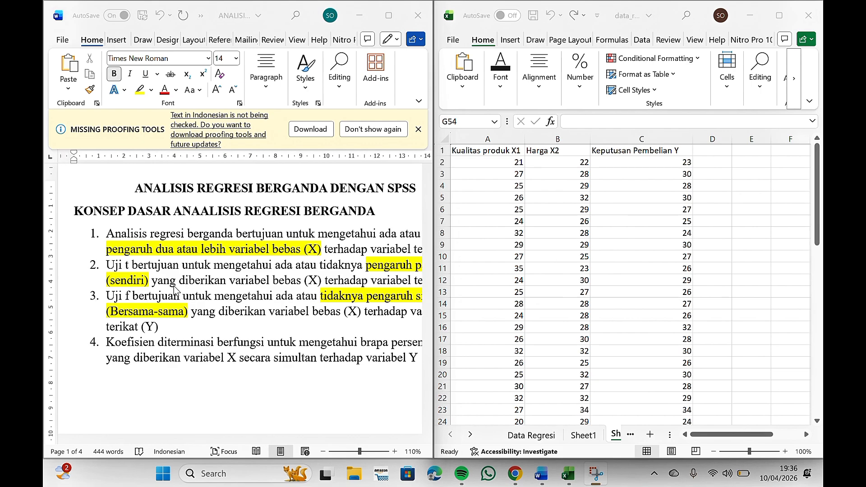
scroll(199, 292, "left", 2)
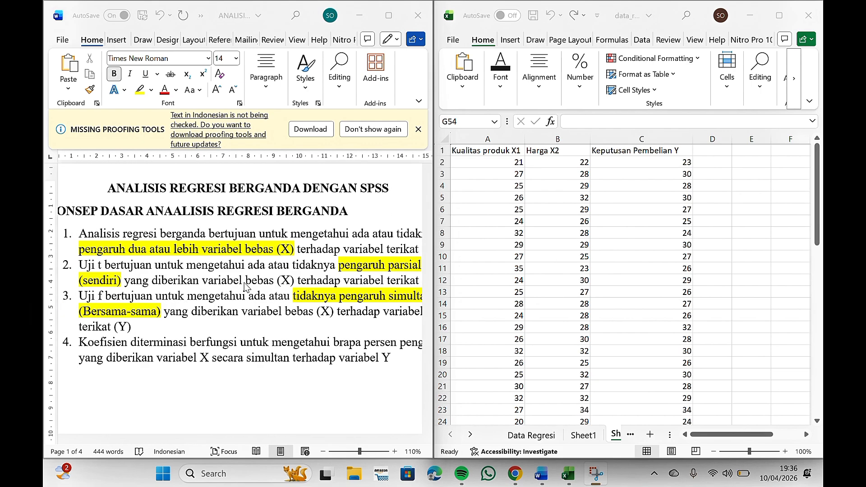
scroll(246, 287, "right", 3)
scroll(246, 288, "right", 1)
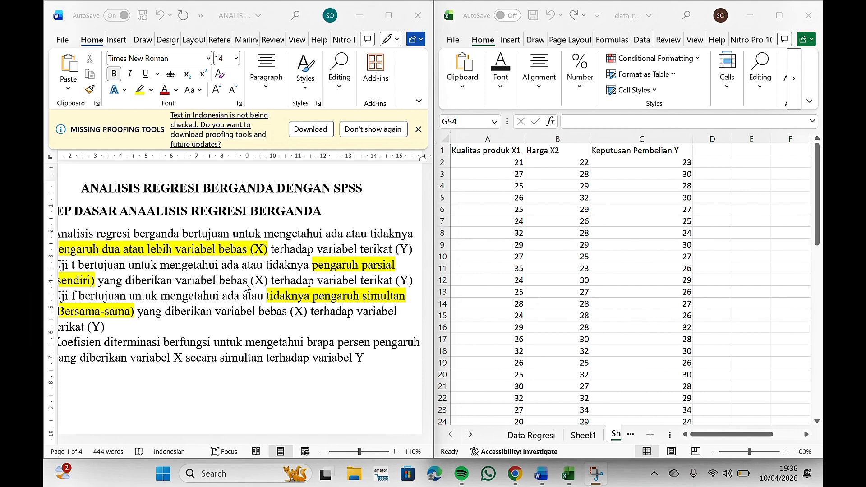
scroll(246, 288, "left", 5)
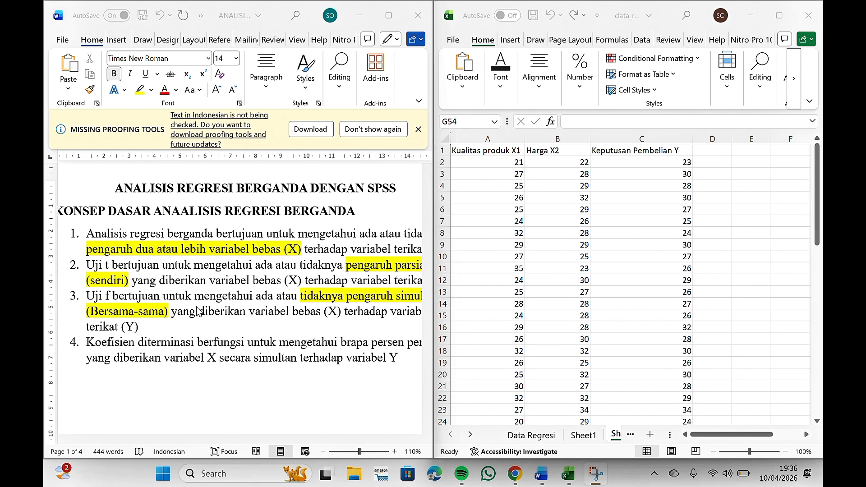
scroll(277, 313, "right", 1)
scroll(277, 312, "right", 5)
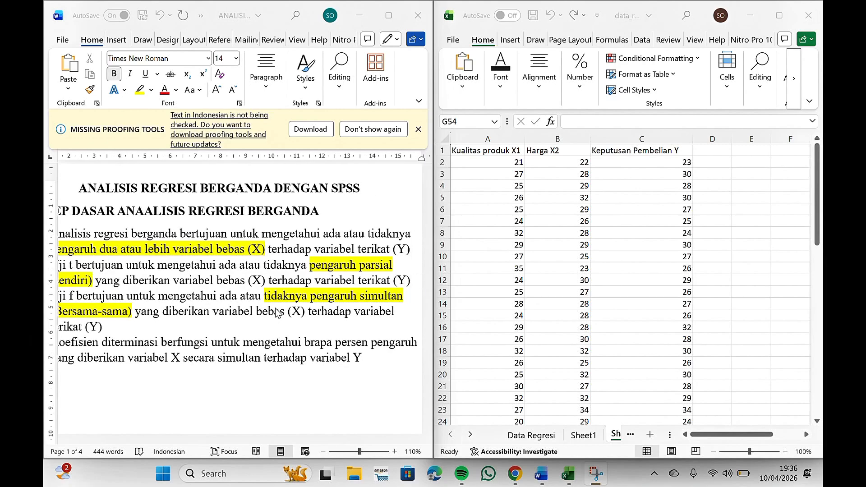
scroll(277, 313, "left", 4)
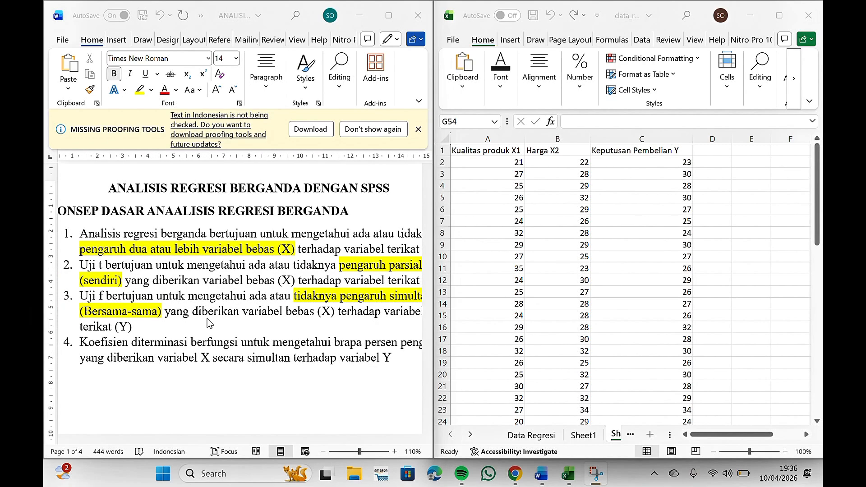
scroll(310, 317, "right", 6)
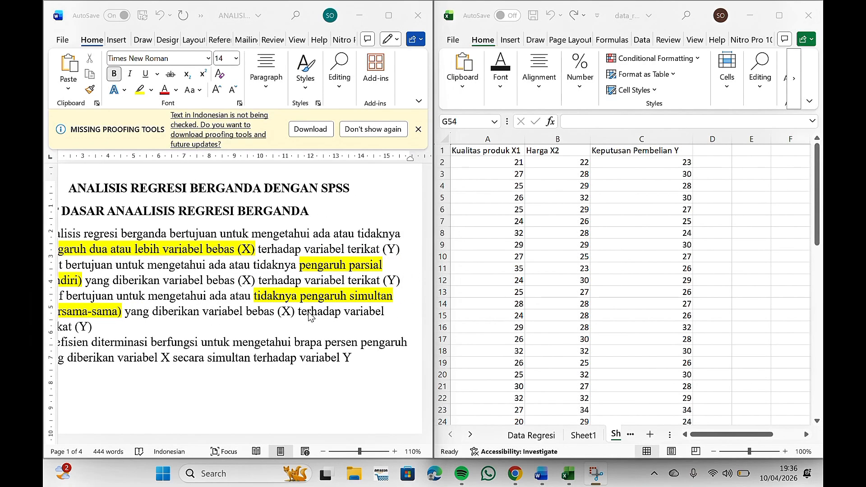
scroll(310, 316, "left", 6)
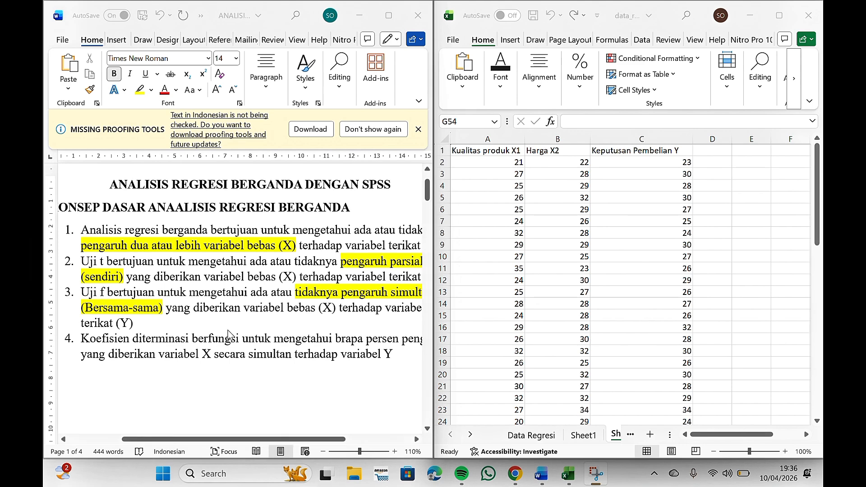
scroll(230, 336, "down", 1)
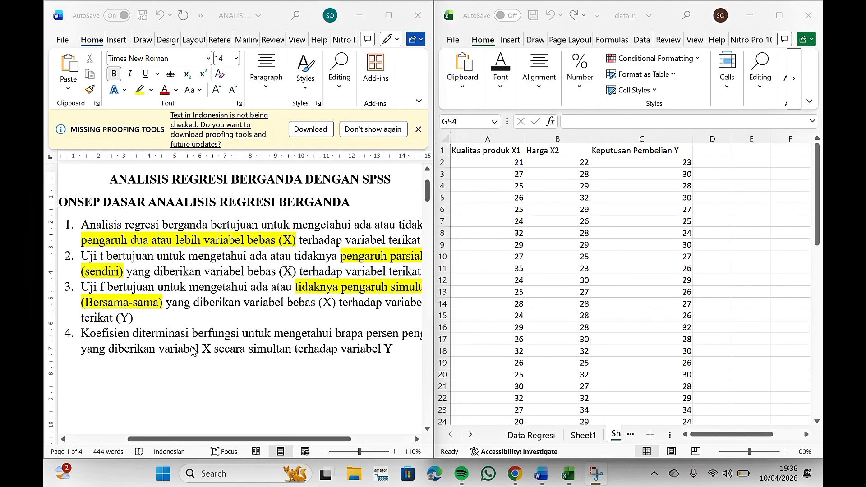
scroll(191, 352, "right", 1)
scroll(192, 351, "left", 1)
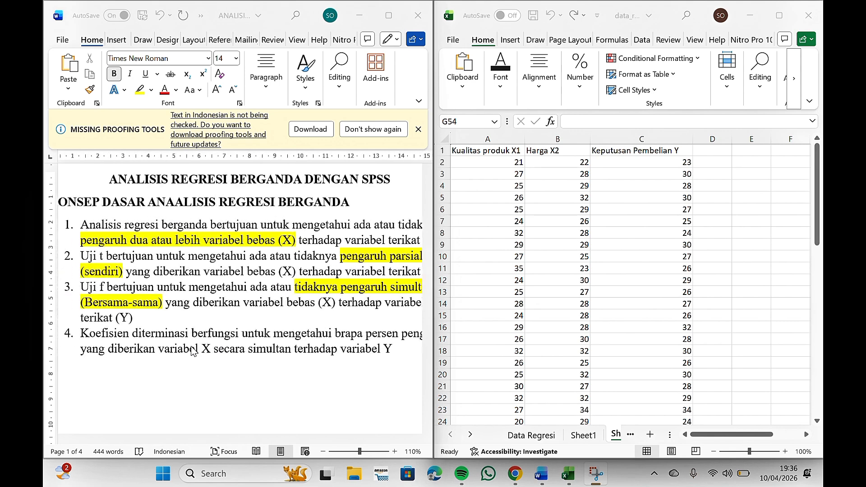
scroll(191, 352, "left", 1)
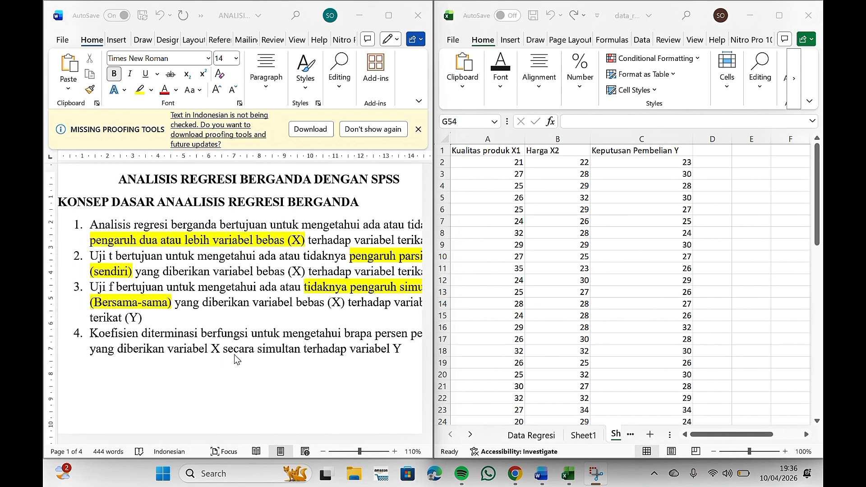
scroll(234, 359, "right", 2)
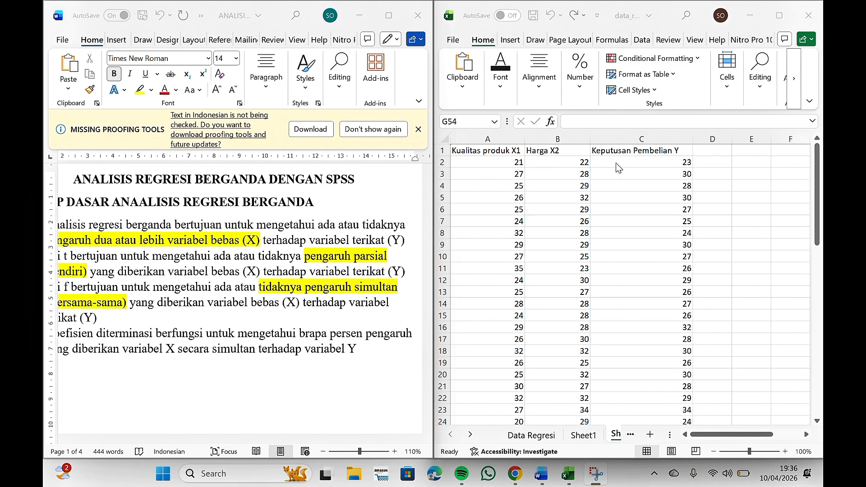
scroll(332, 290, "left", 2)
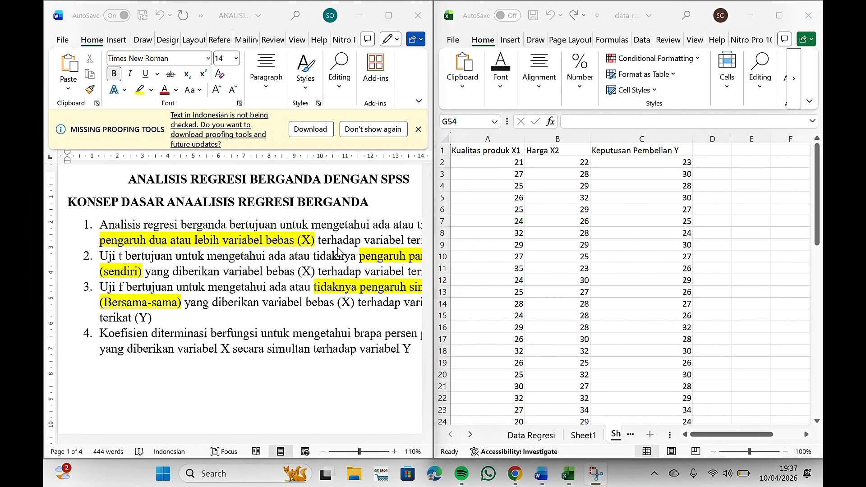
scroll(340, 253, "right", 1)
scroll(340, 253, "right", 3)
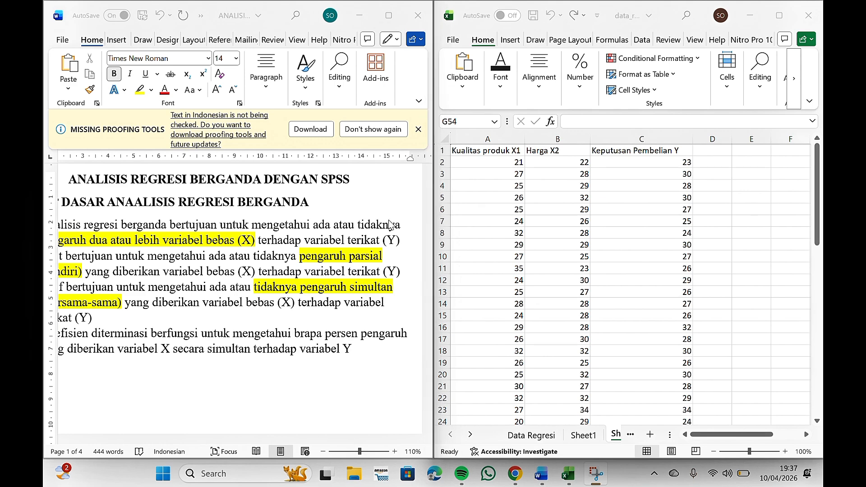
scroll(382, 232, "left", 3)
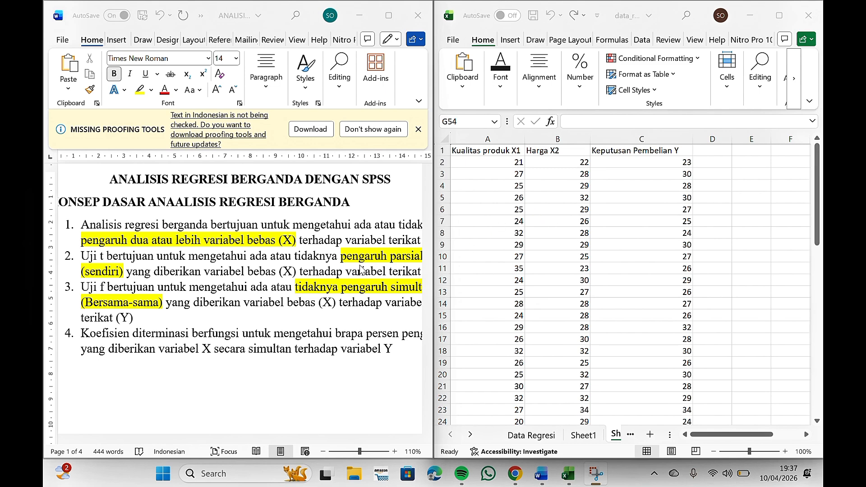
Step: Read the hypothesis formulation section (PERUMUSAN HIPOTESIS) of the document
scroll(354, 266, "down", 5)
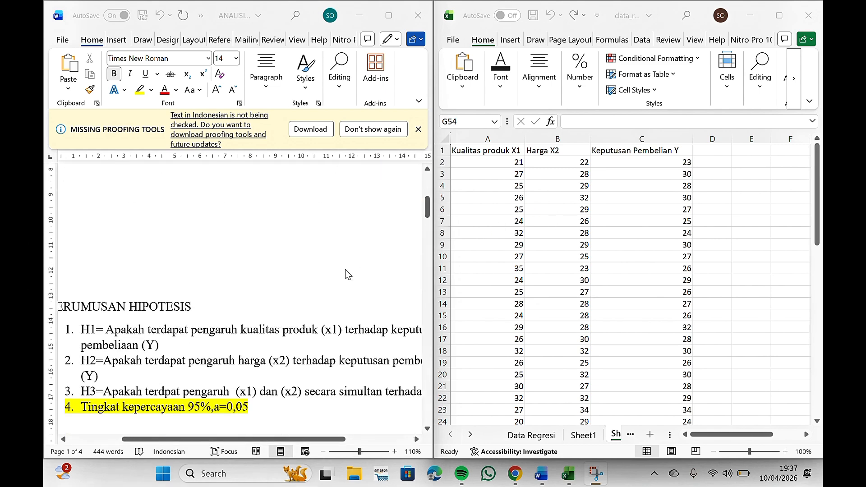
scroll(345, 269, "down", 1)
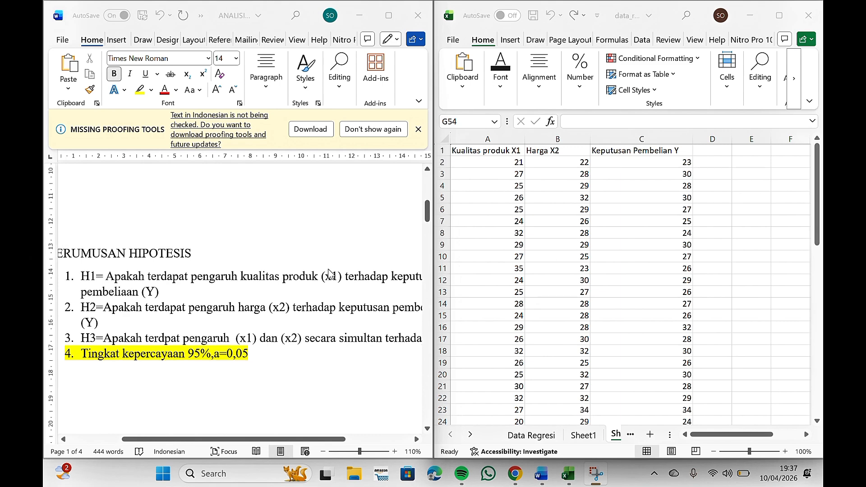
scroll(244, 273, "left", 2)
scroll(244, 272, "left", 2)
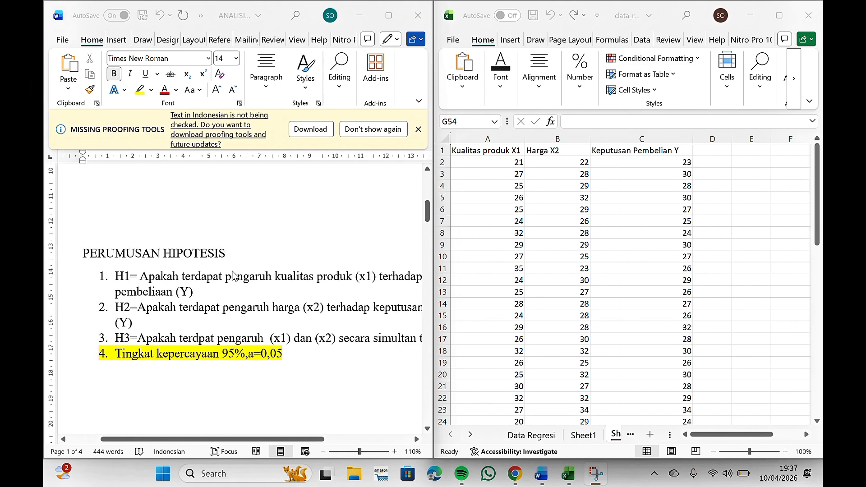
scroll(210, 281, "down", 1)
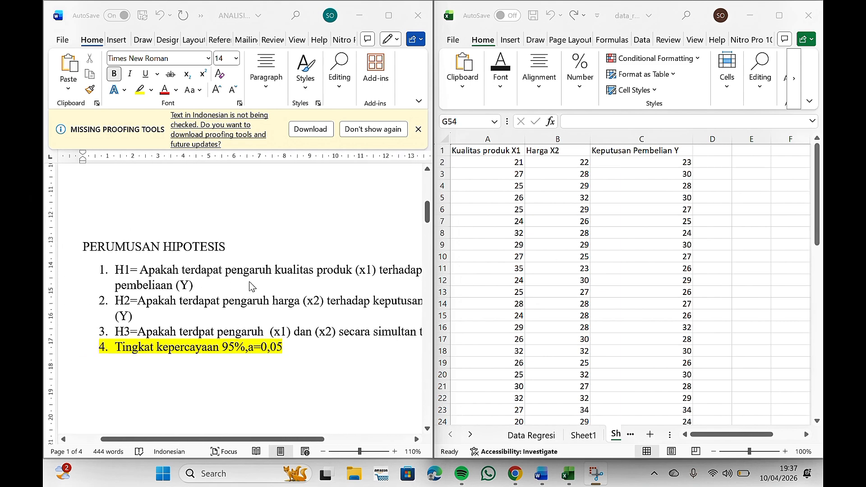
scroll(326, 291, "right", 2)
scroll(329, 291, "right", 1)
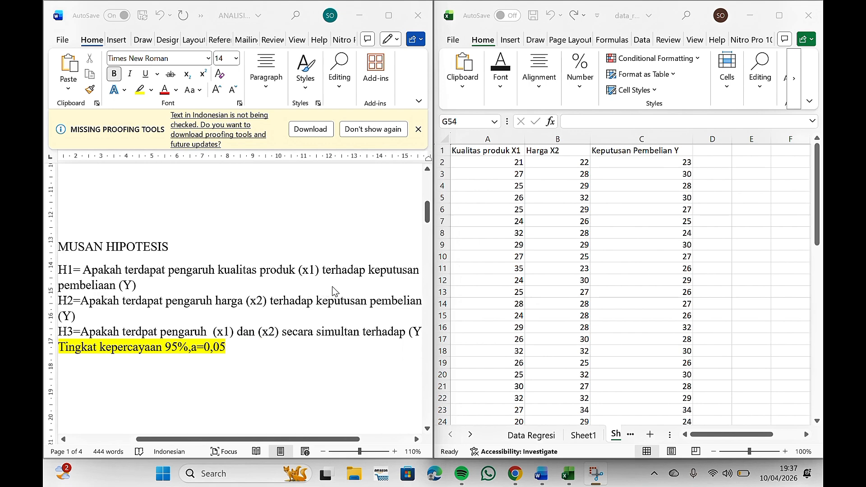
scroll(251, 287, "left", 1)
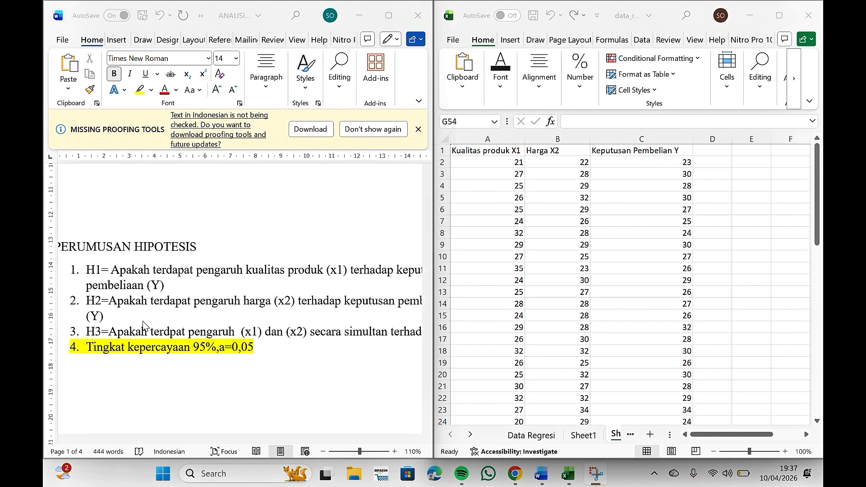
scroll(202, 320, "right", 1)
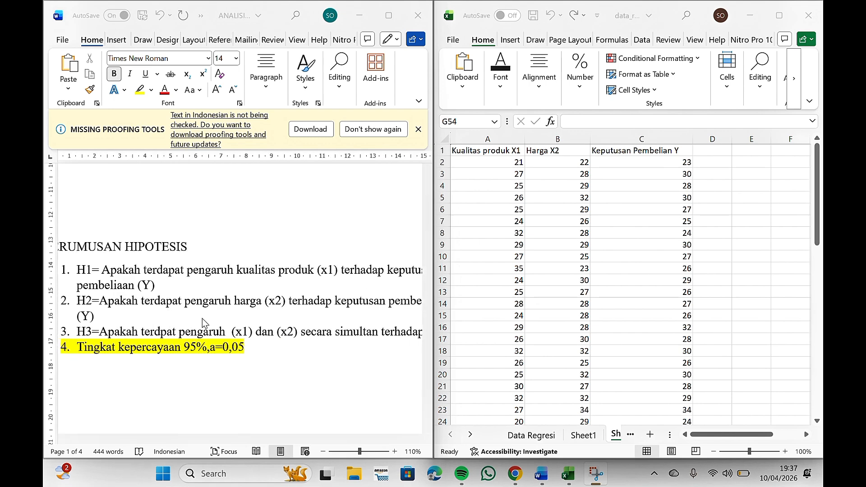
left_click(267, 312)
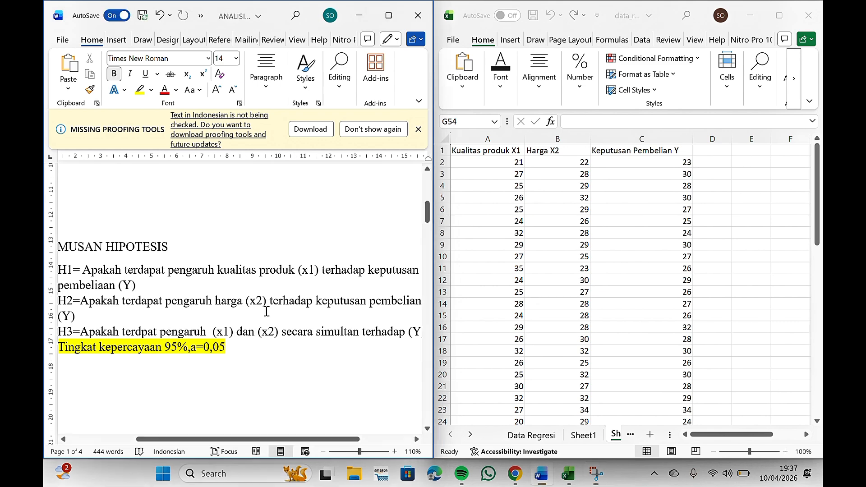
scroll(267, 311, "left", 1)
scroll(267, 311, "right", 1)
scroll(198, 354, "left", 2)
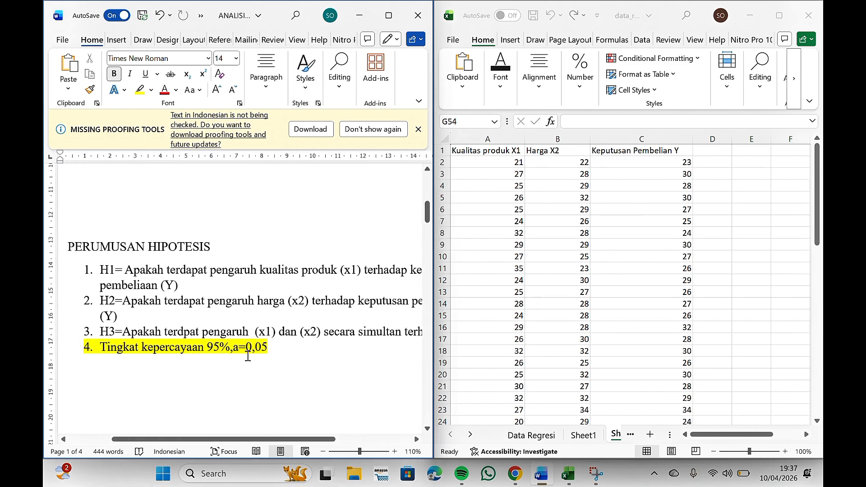
scroll(247, 357, "right", 1)
scroll(248, 356, "right", 1)
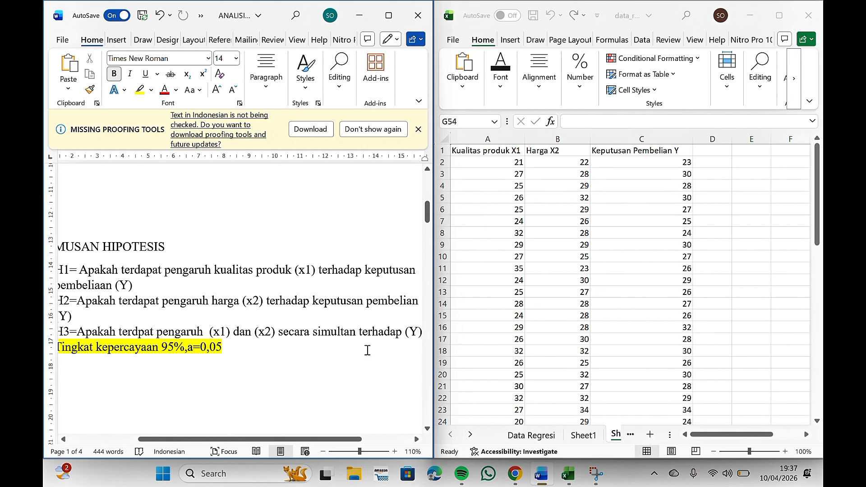
scroll(247, 392, "left", 2)
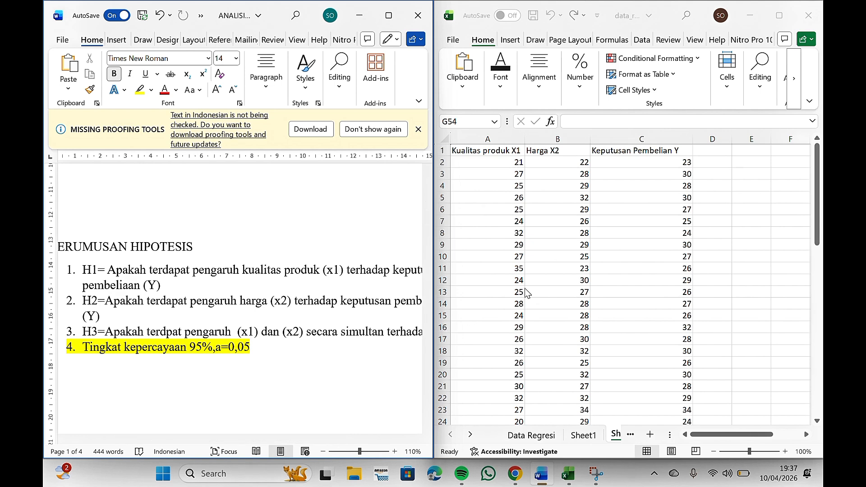
Step: Select the data values from cell A2 through C61 in the spreadsheet
scroll(490, 238, "up", 1)
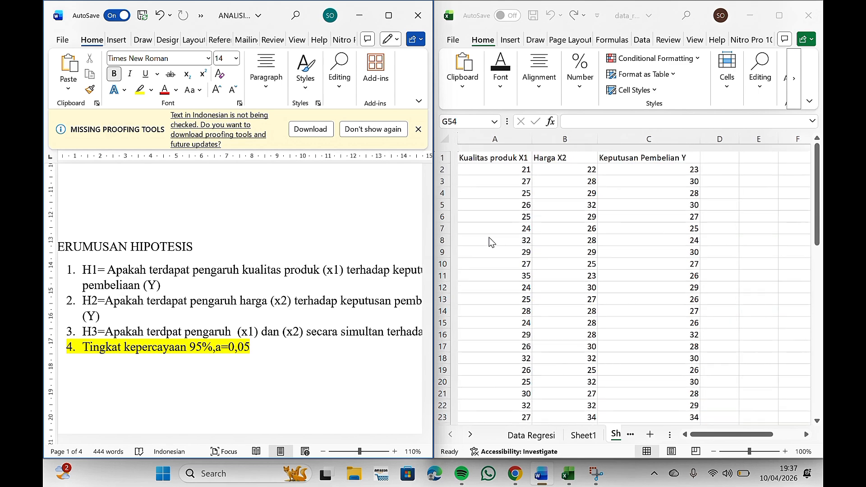
scroll(489, 237, "right", 1)
scroll(489, 238, "left", 1)
scroll(490, 238, "up", 1)
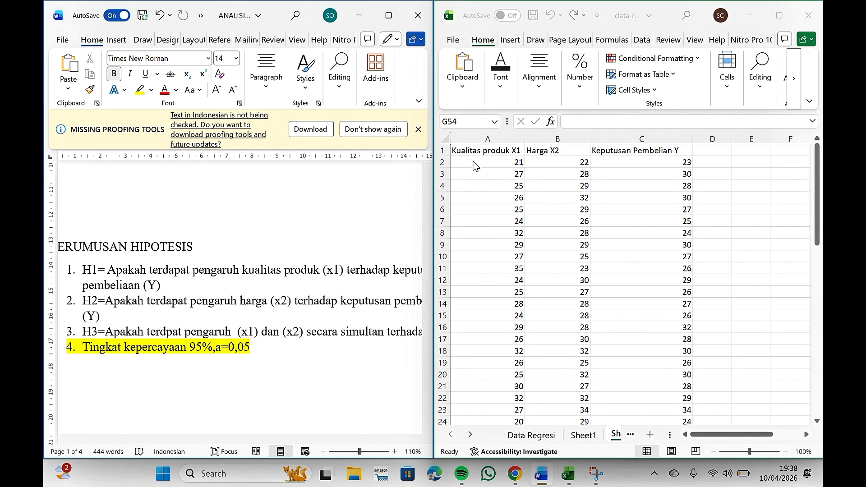
left_click_drag(472, 163, 659, 387)
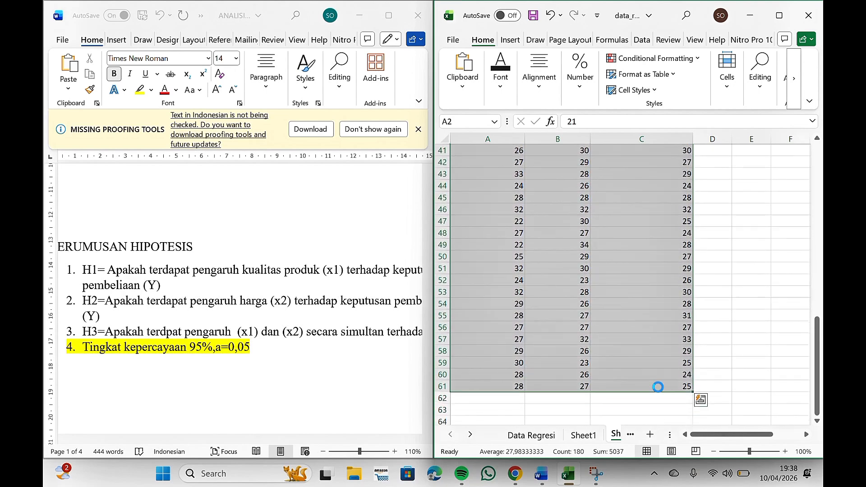
Step: Copy the selected cells and paste them into the first cell of a new IBM SPSS Statistics 27 dataset
key("ctrl+c")
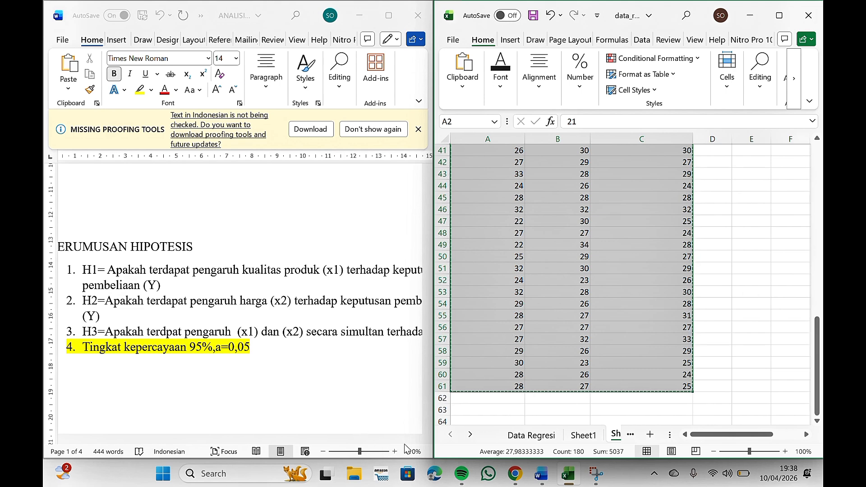
left_click(258, 481)
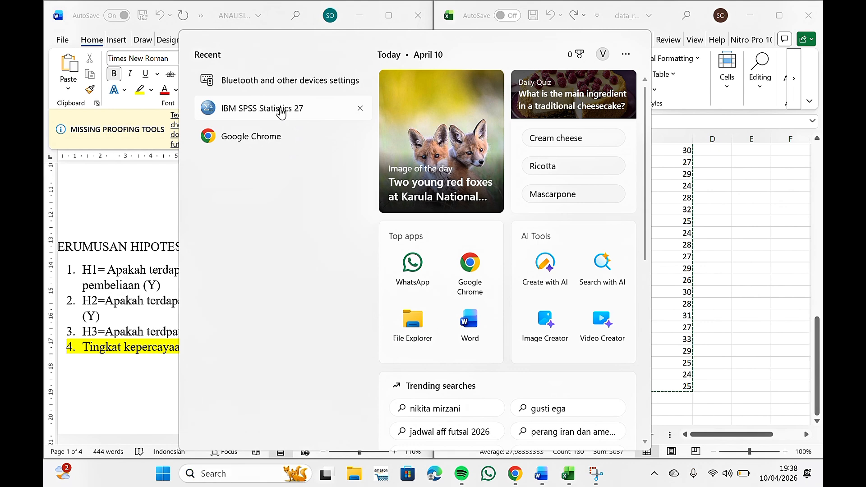
left_click(280, 112)
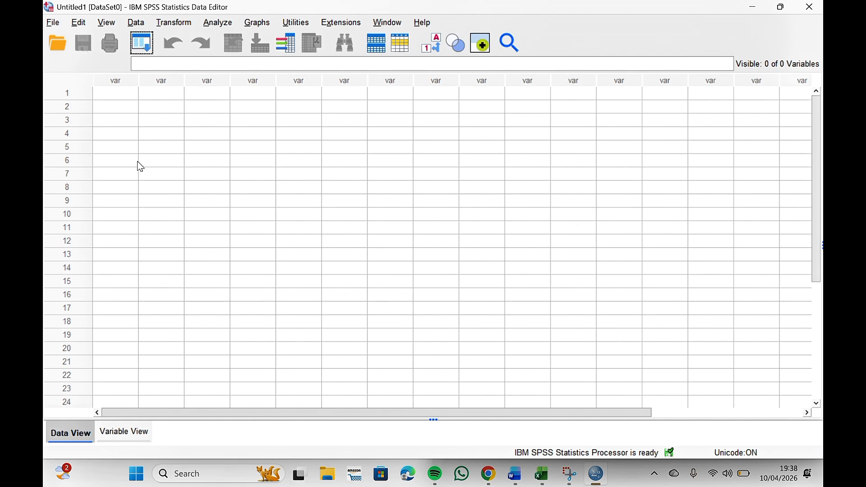
left_click(122, 91)
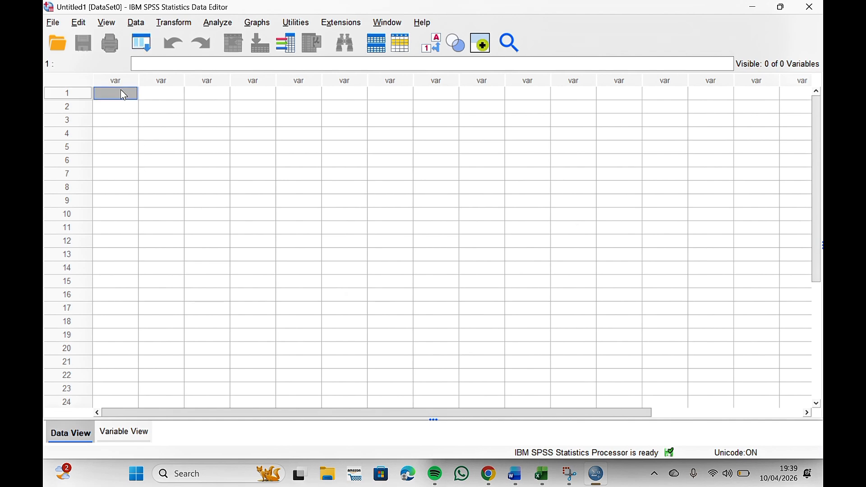
key("ctrl+v")
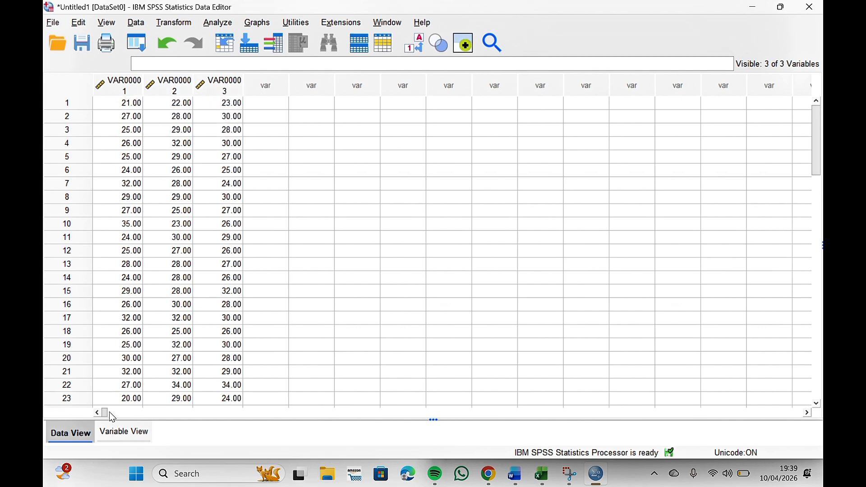
Step: Rename the three variables to X1, X2 and Y in Variable View
left_click(116, 432)
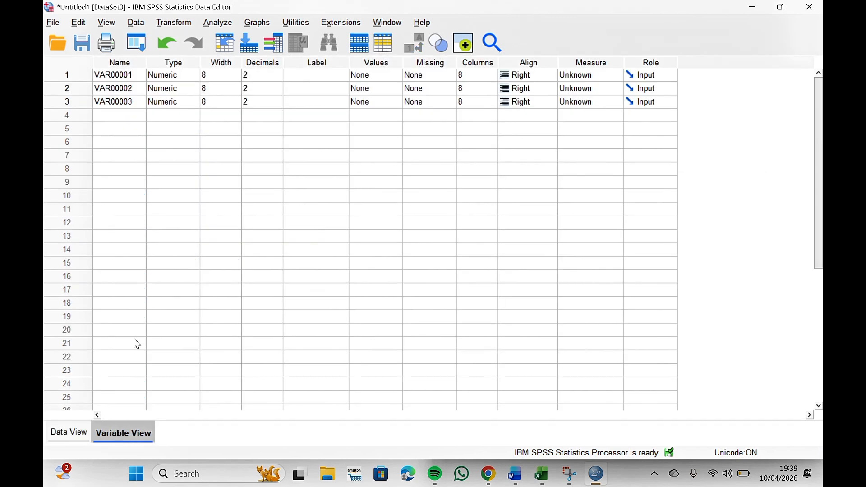
left_click(133, 75)
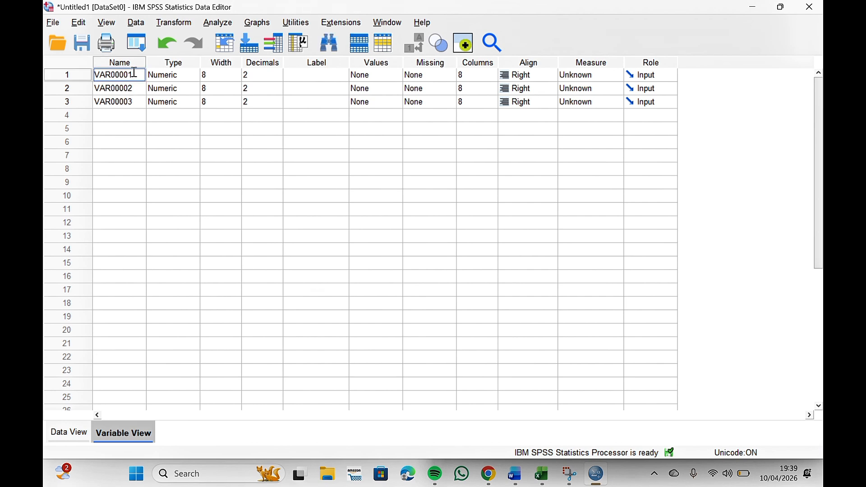
key("BackSpace")
key("BackSpace")
key("BackSpace")
key("BackSpace")
key("BackSpace")
key("BackSpace")
key("BackSpace")
key("BackSpace")
type("X1")
key("Return")
key("BackSpace")
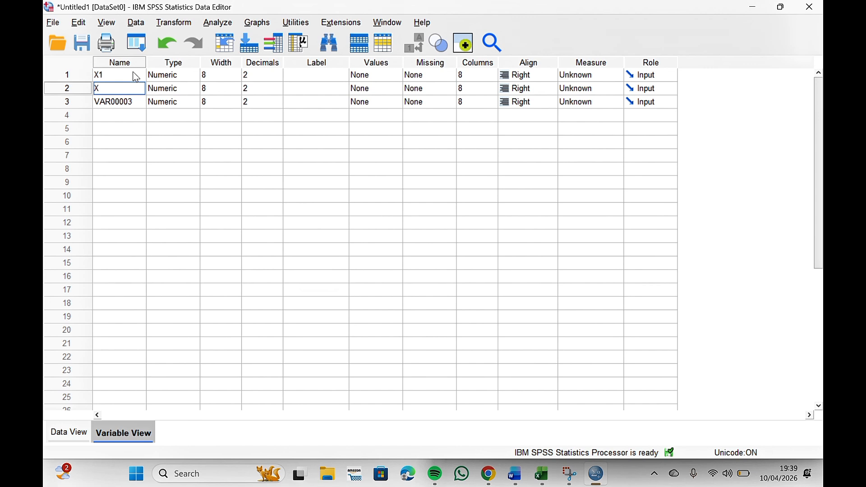
key("Return")
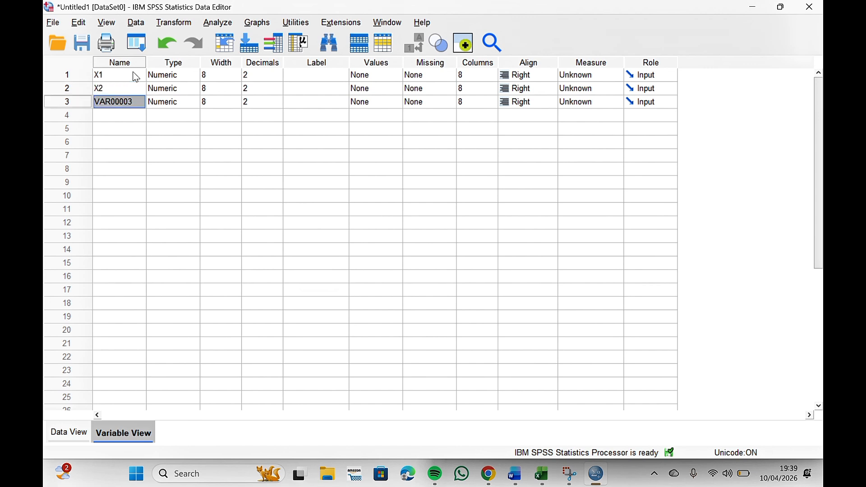
key("BackSpace")
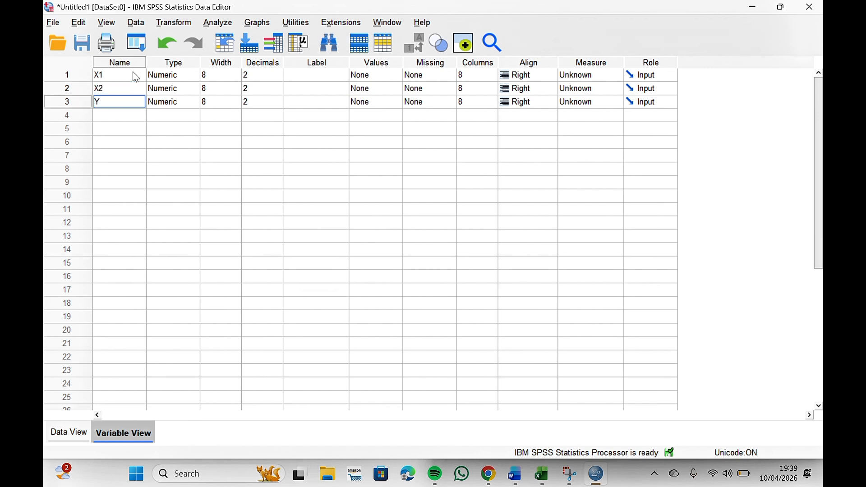
Step: Set the decimals of X1, X2 and Y to 0
left_click(265, 74)
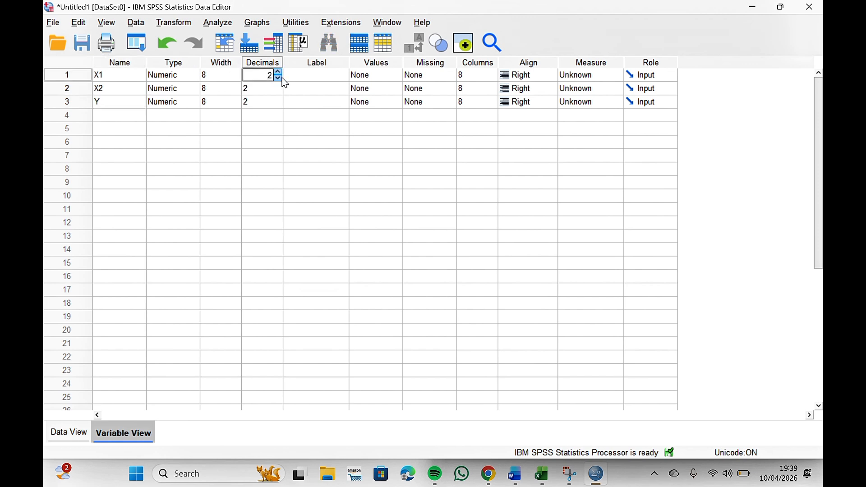
left_click(279, 78)
left_click(278, 92)
left_click(278, 93)
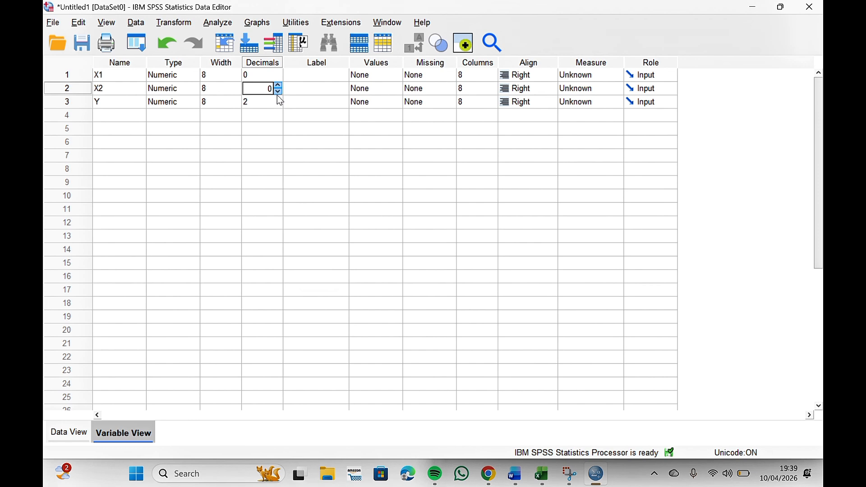
left_click(278, 99)
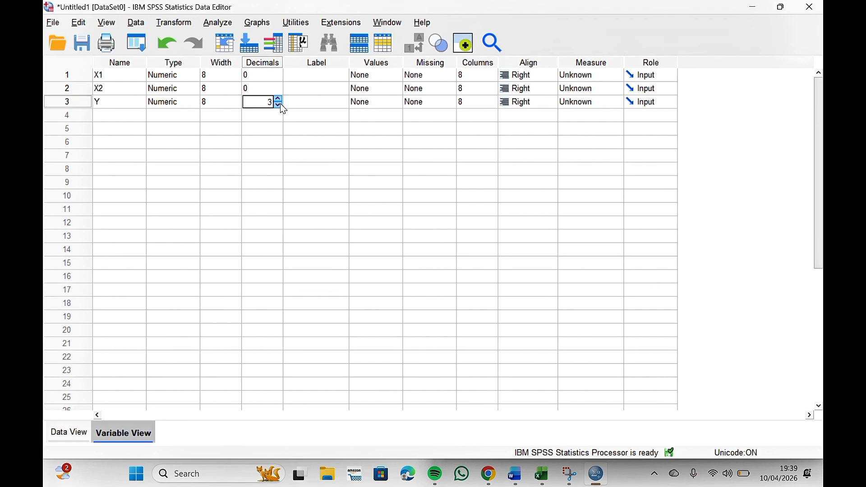
Step: Label X1 as Kualitas Produk and X2 as Harga
left_click(325, 75)
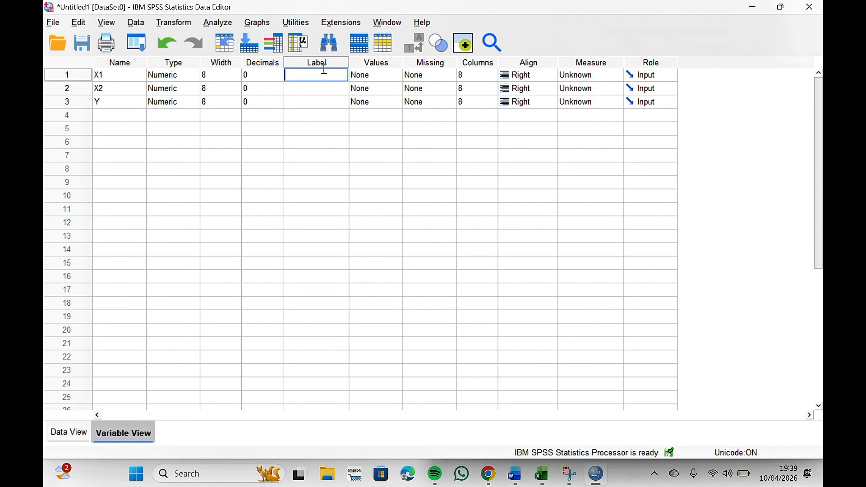
type("k")
type("Kual")
type("itas P")
type("rodu")
type("k")
key("Return")
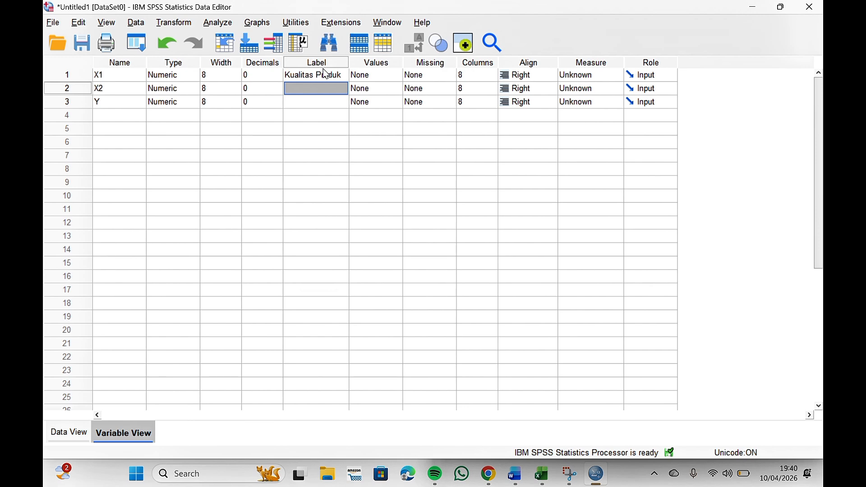
type("Harga")
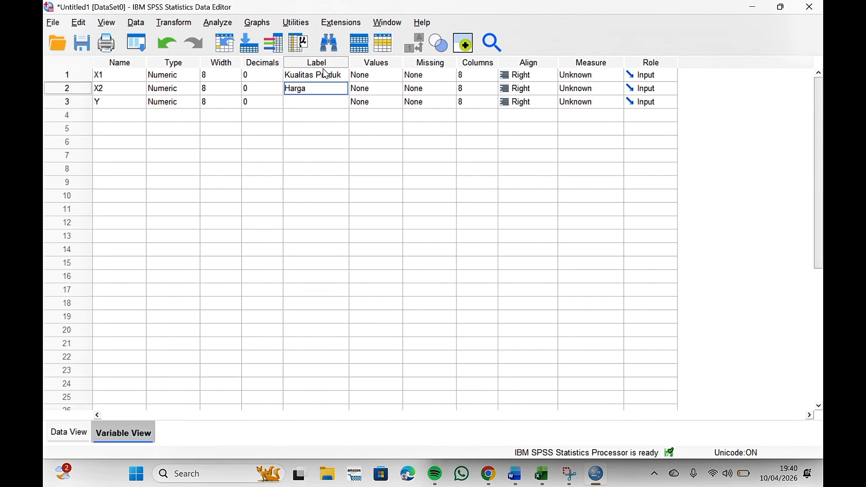
key("Return")
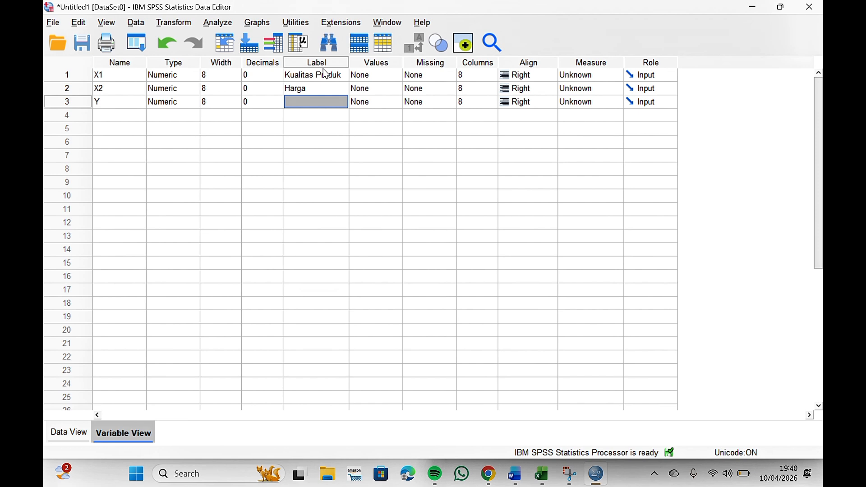
Step: Label Y as Keputusan pembelian
key("F2")
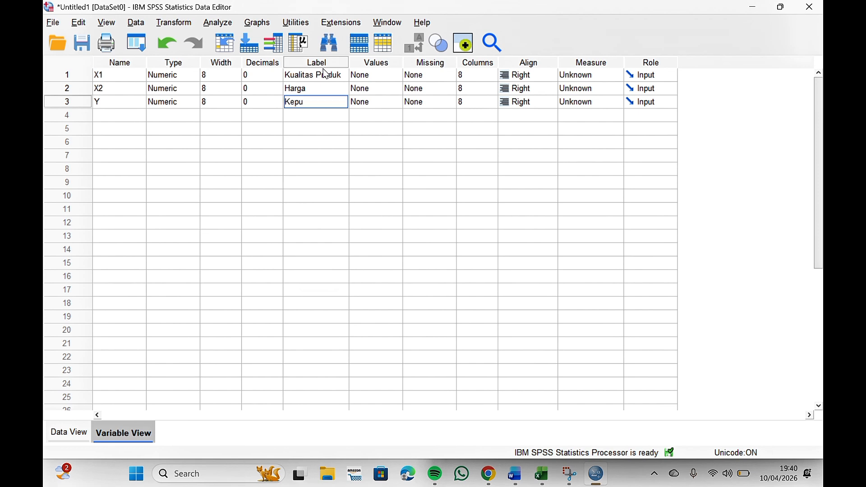
type("Keputusan pembelian")
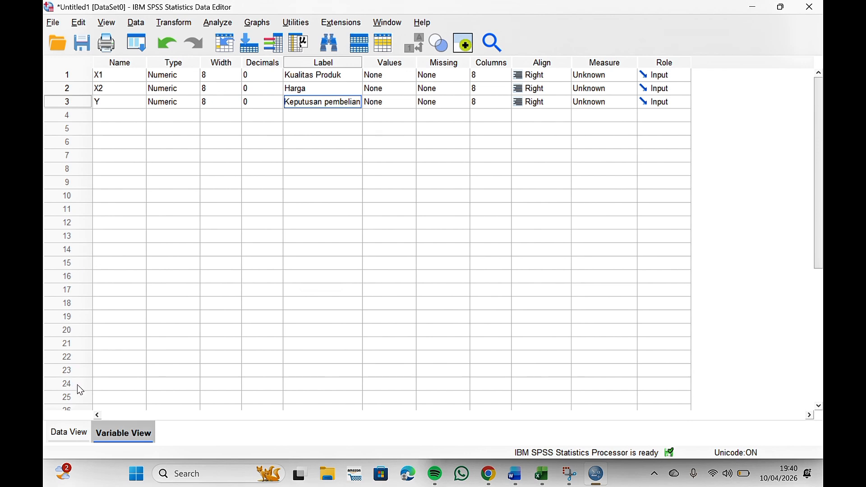
Step: Open Linear Regression from Data View and set Keputusan pembelian as the dependent variable
left_click(69, 434)
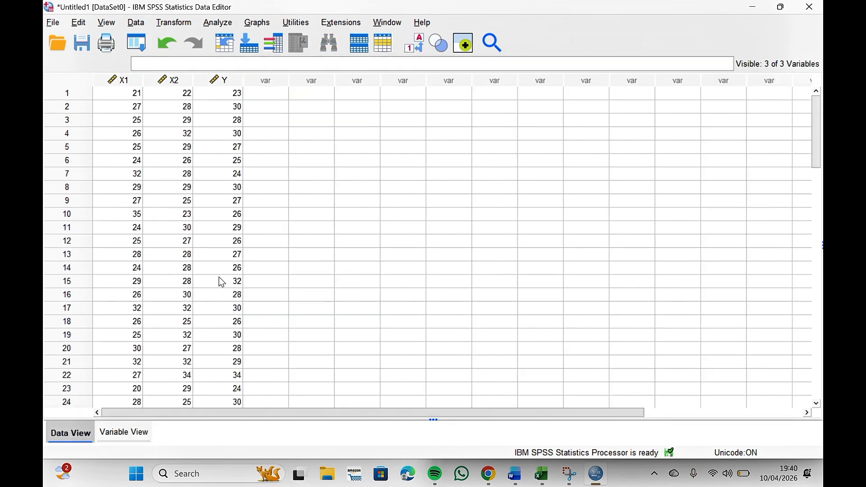
left_click(220, 23)
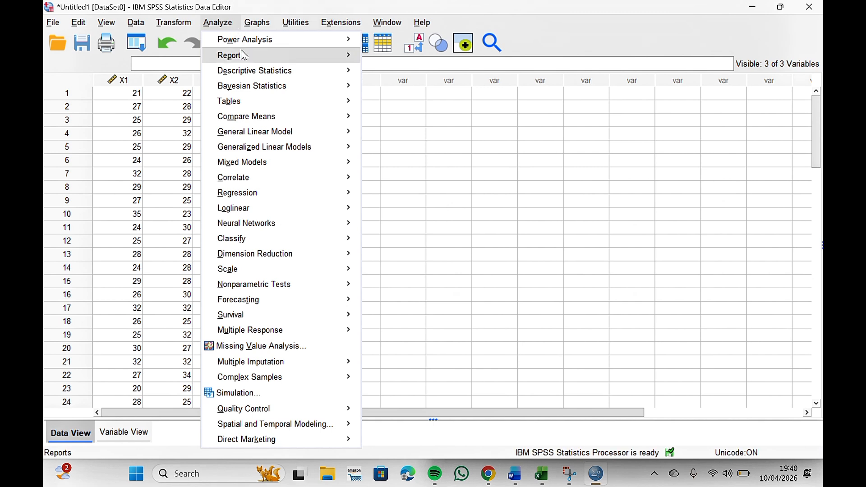
mouse_move(322, 196)
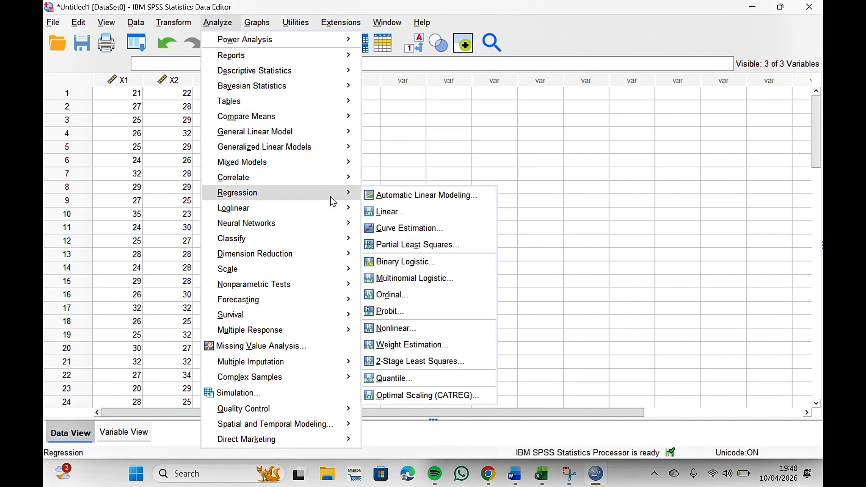
left_click(399, 212)
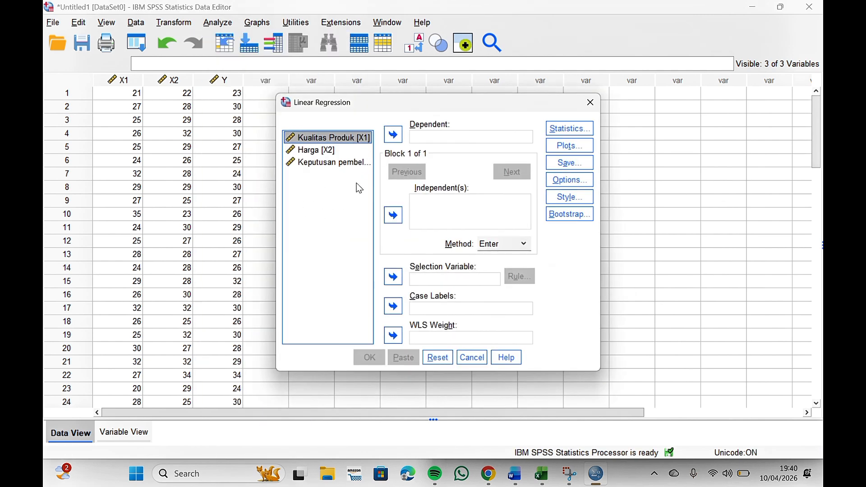
left_click(345, 167)
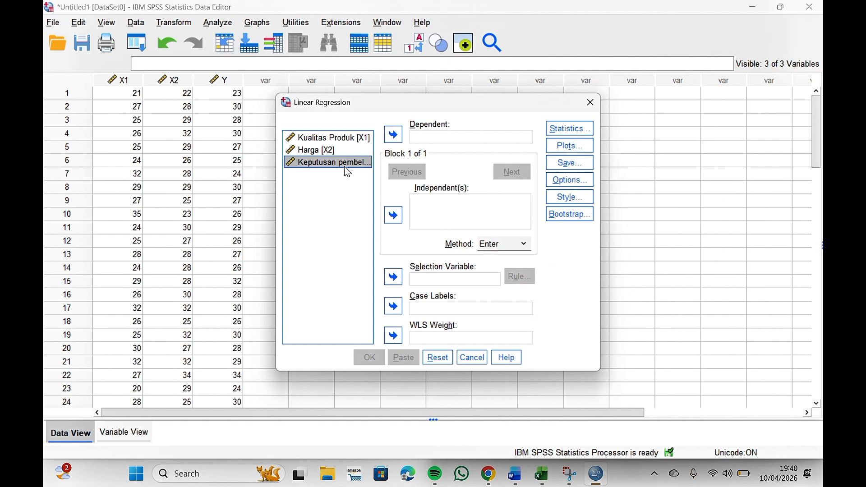
left_click(388, 136)
Step: Add Kualitas Produk and Harga as independent variables and run the regression
left_click(355, 137)
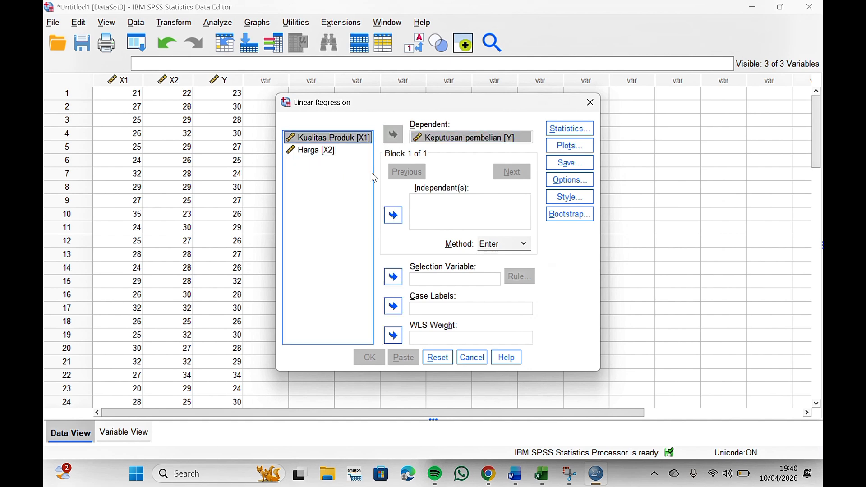
left_click(393, 215)
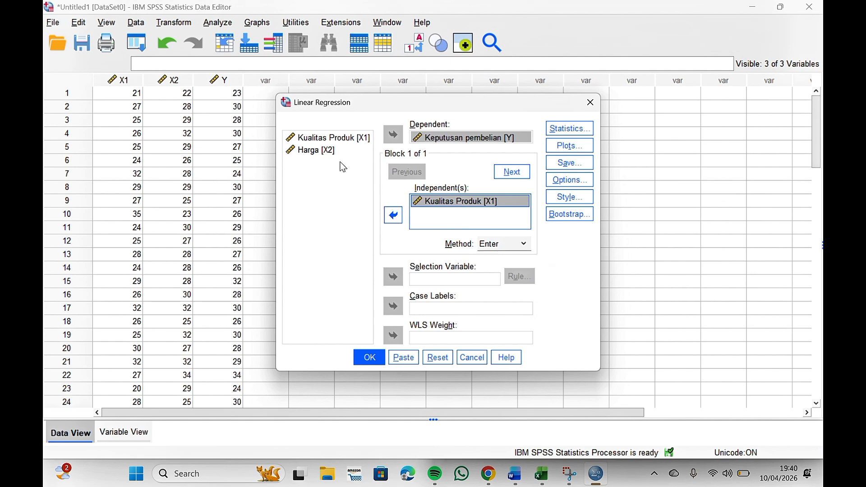
left_click(333, 153)
left_click(393, 215)
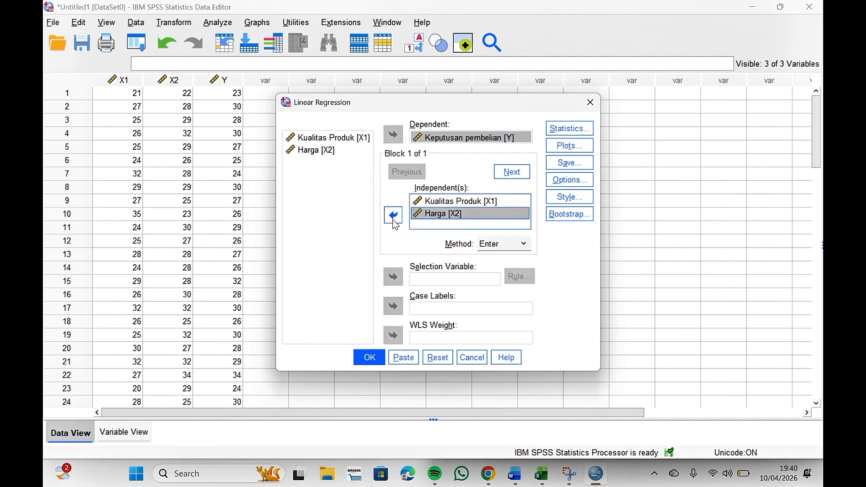
left_click(371, 358)
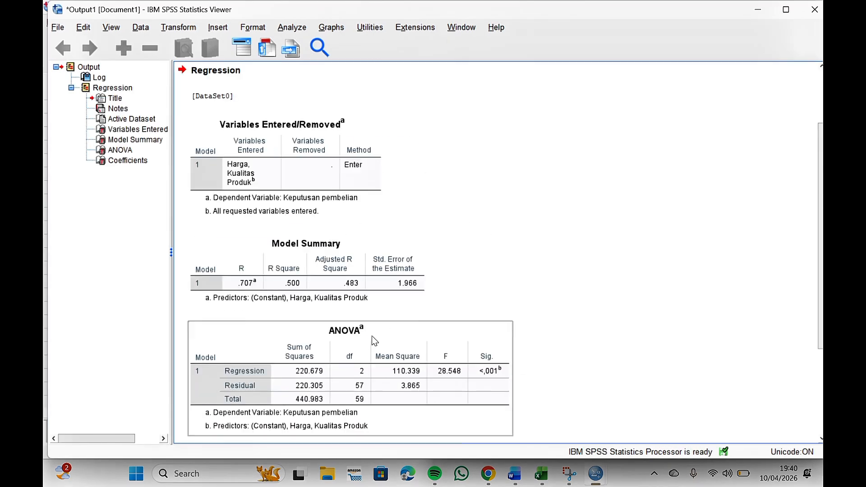
Step: Review the regression output and the decision-making criteria section (DASAR PENGAMBILAN KEPUTUSAN) in the Word document
scroll(350, 279, "down", 5)
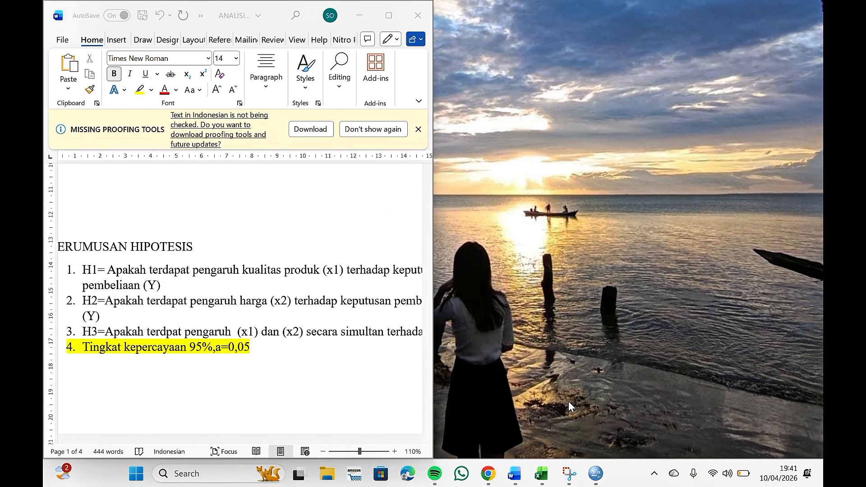
left_click(568, 402)
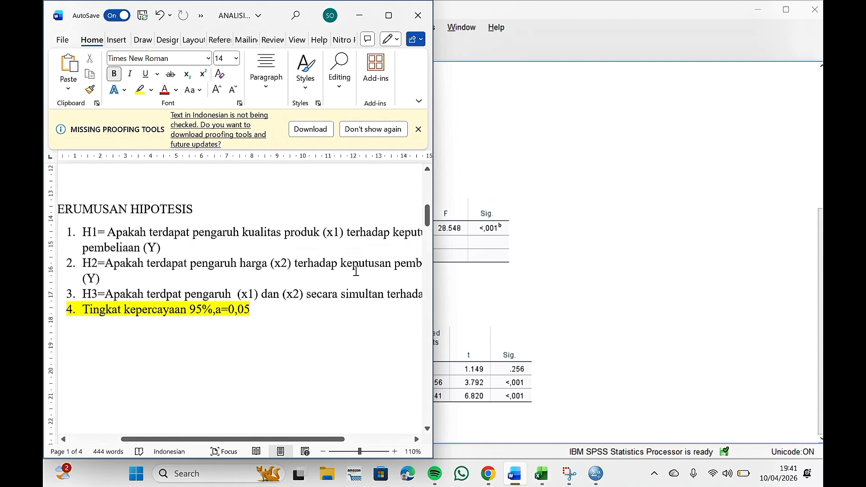
scroll(356, 271, "down", 6)
scroll(356, 270, "down", 8)
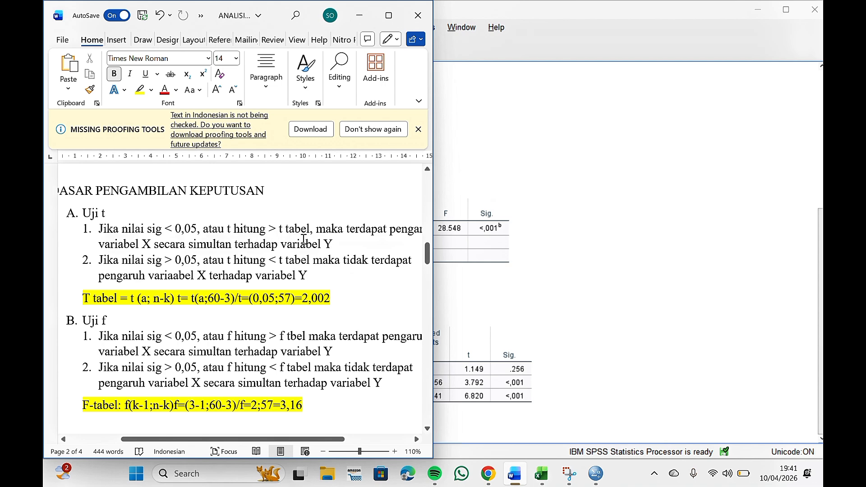
scroll(352, 244, "right", 3)
scroll(293, 244, "left", 4)
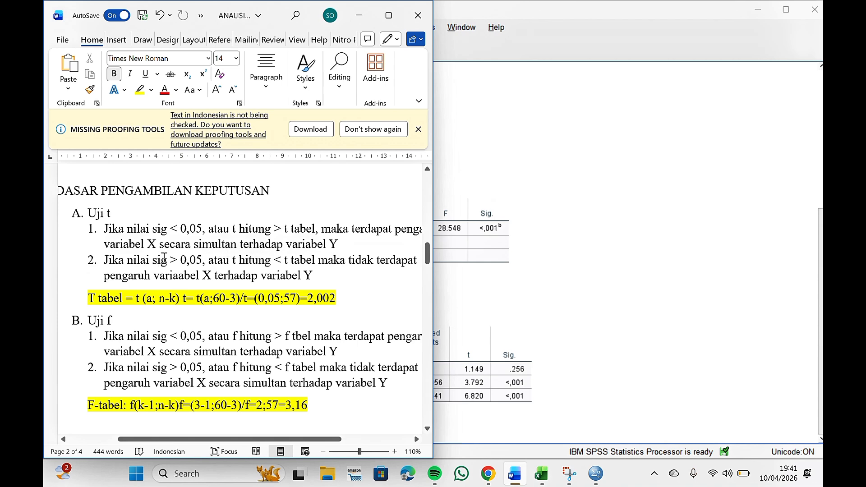
scroll(153, 267, "down", 1)
scroll(150, 269, "down", 1)
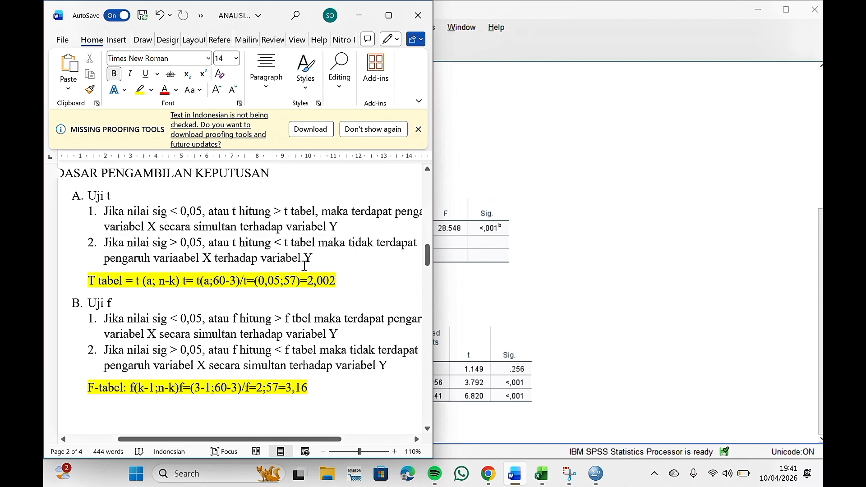
scroll(304, 266, "down", 1)
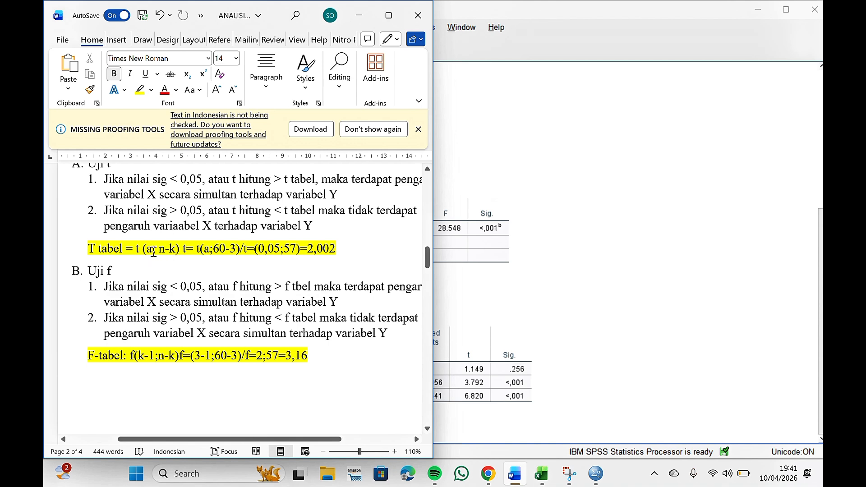
Step: Insert a closing parenthesis after n-k in the T tabel formula
left_click(178, 250)
type(")")
left_click(194, 249)
scroll(368, 283, "down", 10)
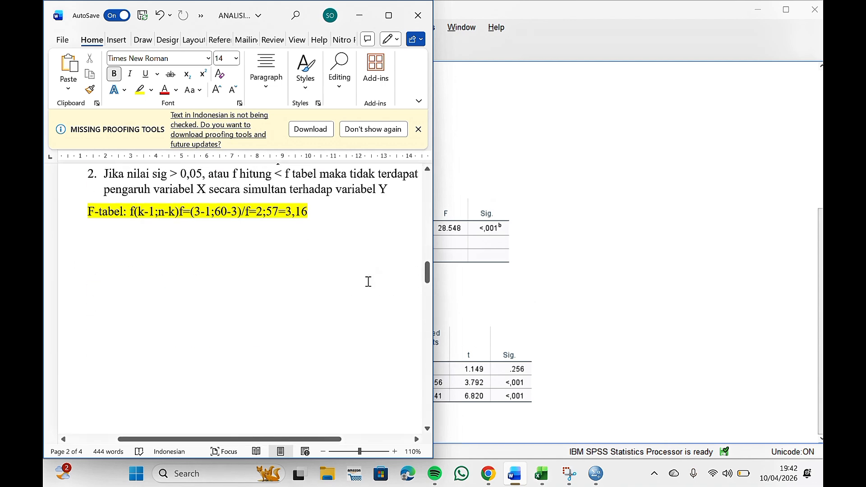
Step: Review the Coefficients table and the H1 and H2 hypothesis-test interpretations in the Word document
scroll(323, 316, "down", 10)
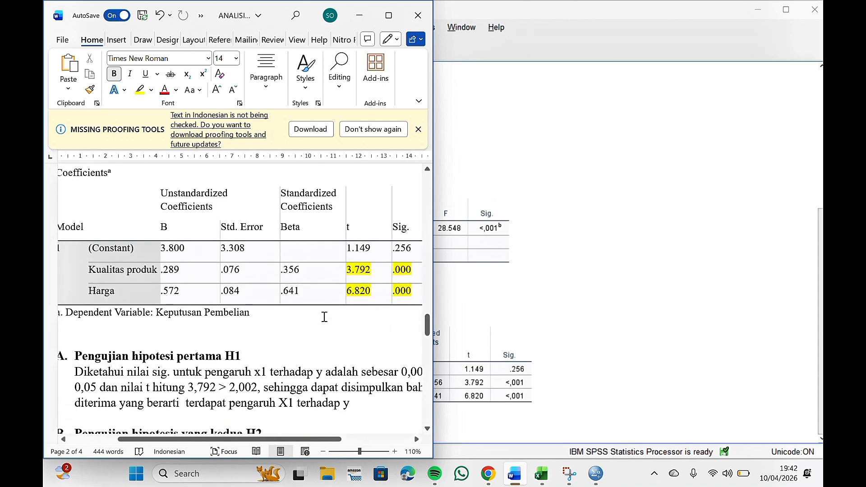
scroll(324, 317, "up", 1)
scroll(211, 285, "down", 1)
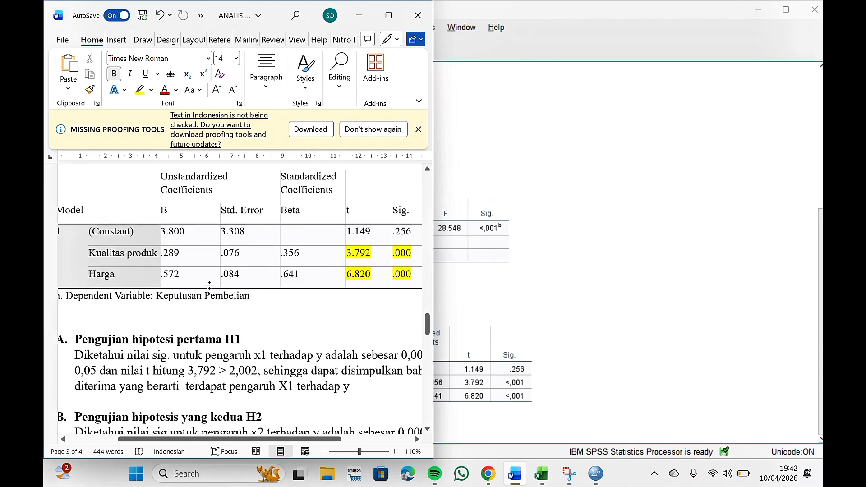
scroll(273, 271, "down", 3)
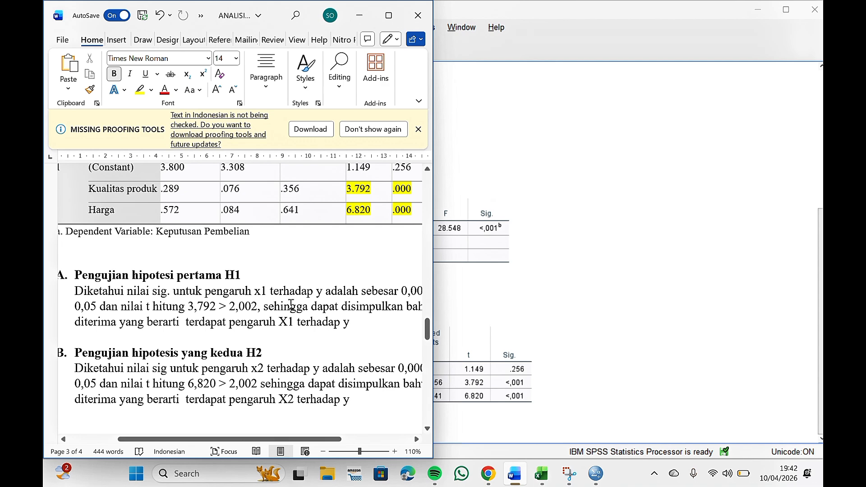
scroll(350, 303, "right", 2)
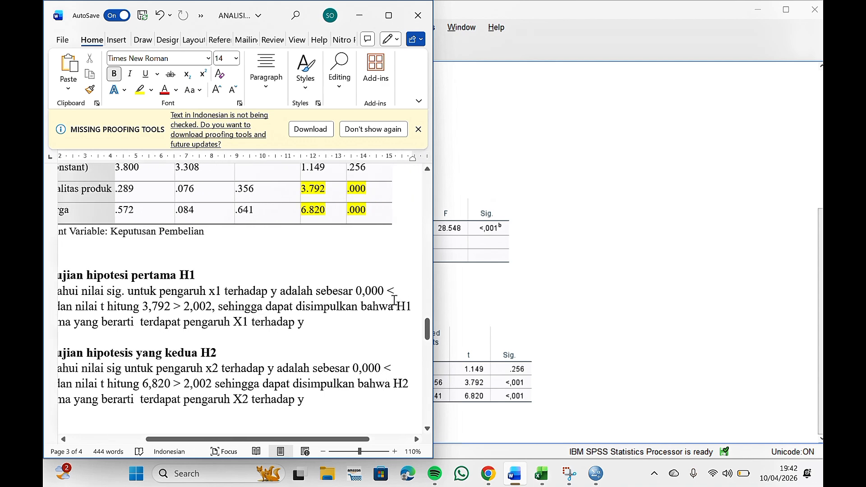
scroll(394, 279, "up", 1)
scroll(394, 279, "up", 1)
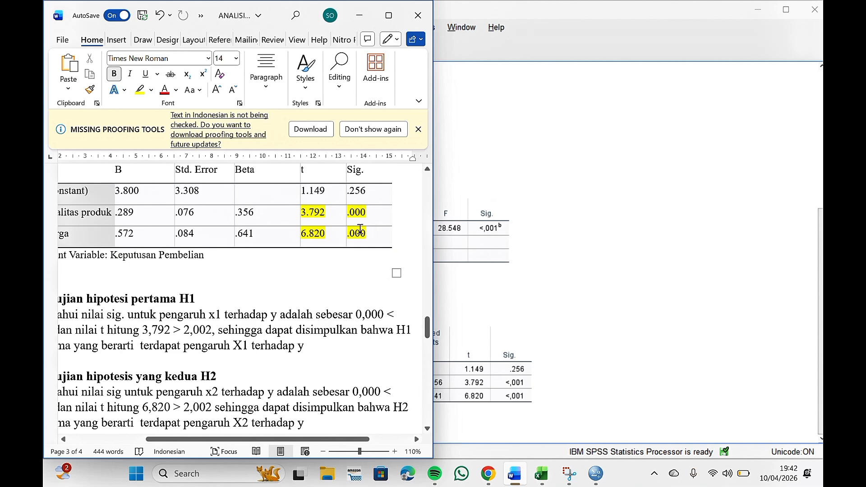
scroll(270, 276, "left", 3)
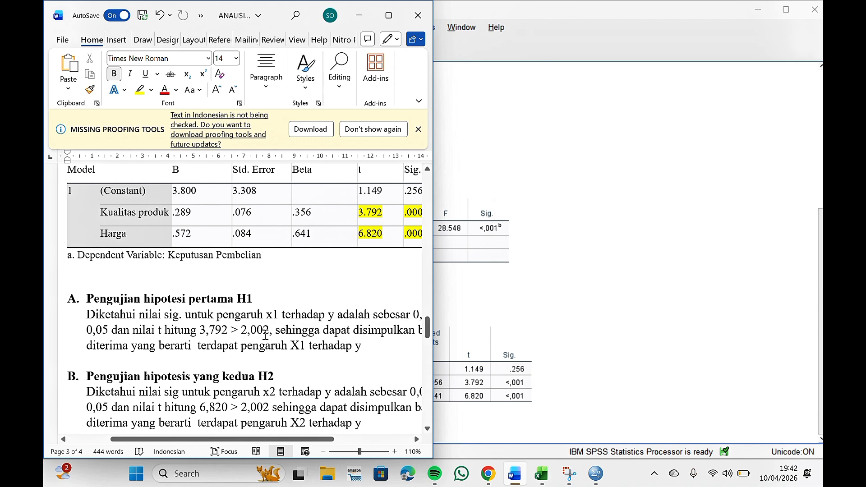
scroll(271, 332, "right", 2)
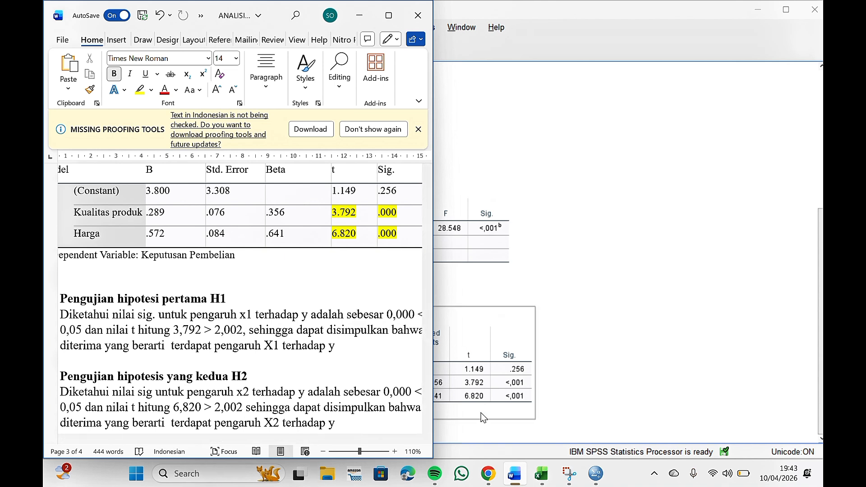
Step: Switch to the Chrome tab with the critical t-distribution table and examine the rows around 57 degrees of freedom
mouse_move(488, 472)
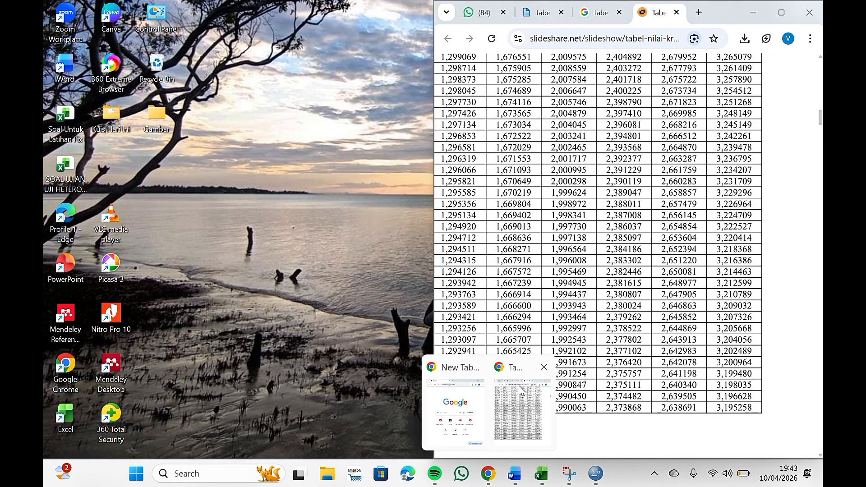
left_click(520, 391)
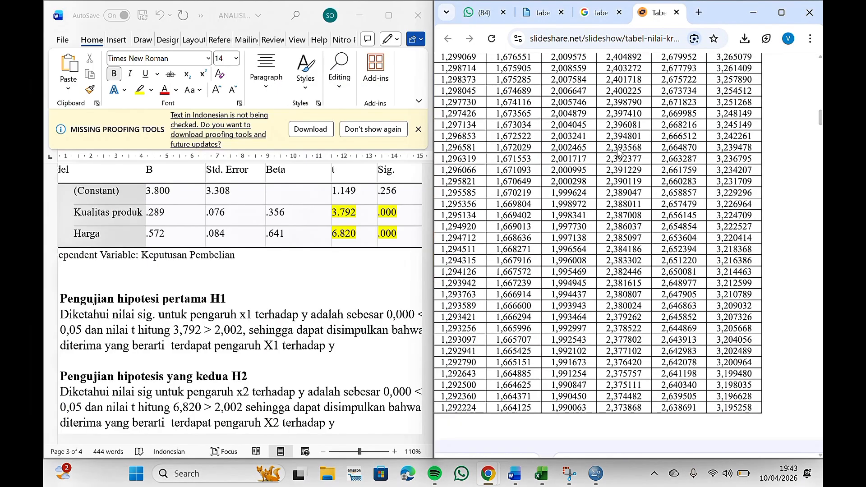
scroll(614, 146, "up", 6)
scroll(567, 230, "down", 2)
scroll(566, 229, "left", 2)
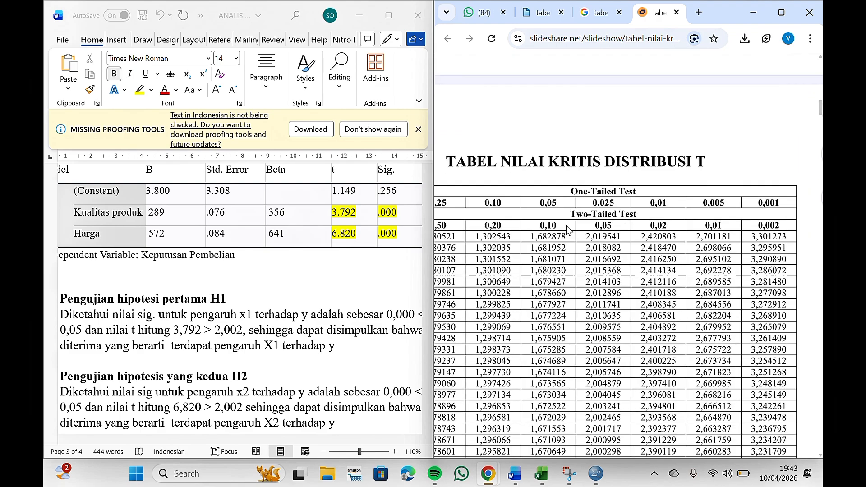
scroll(490, 269, "down", 1)
scroll(490, 269, "left", 2)
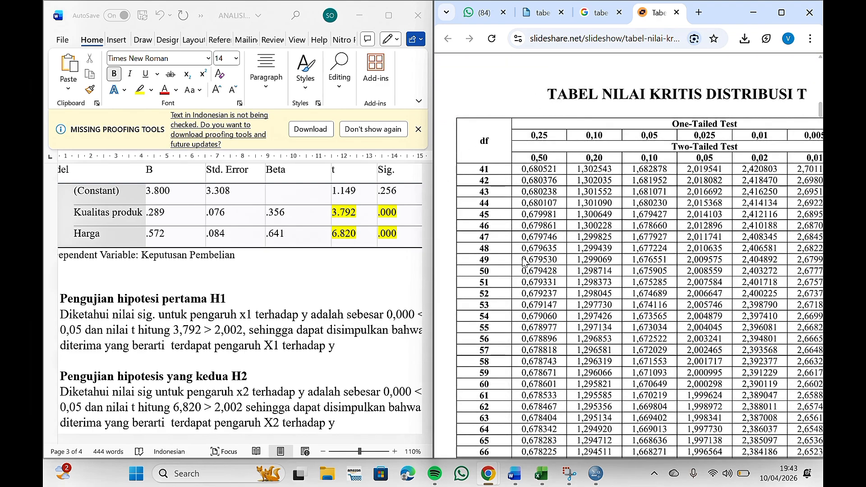
scroll(522, 262, "down", 1)
scroll(522, 261, "left", 1)
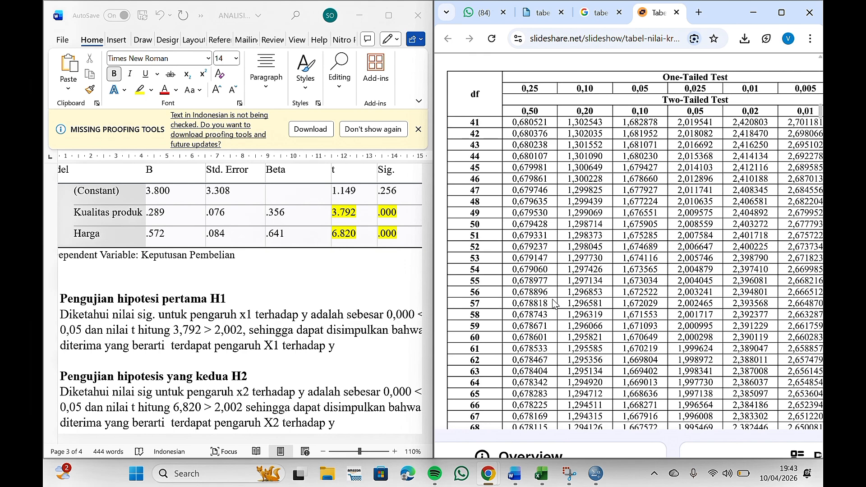
scroll(569, 306, "up", 3)
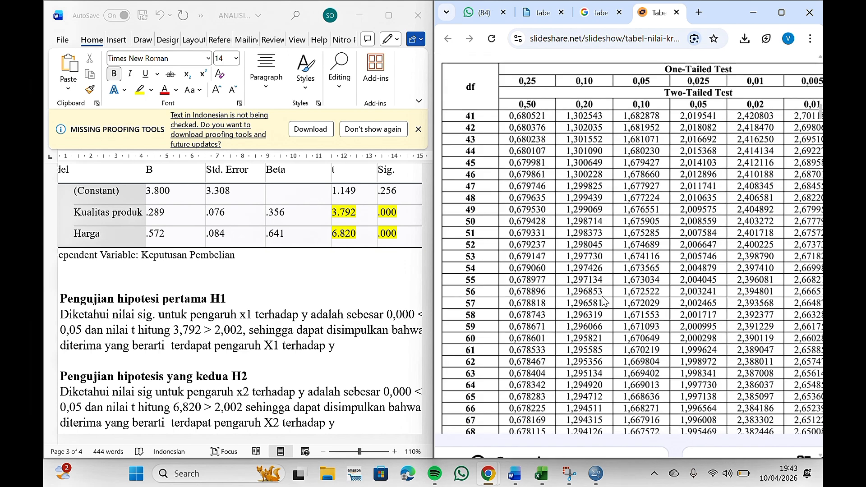
scroll(517, 310, "right", 2)
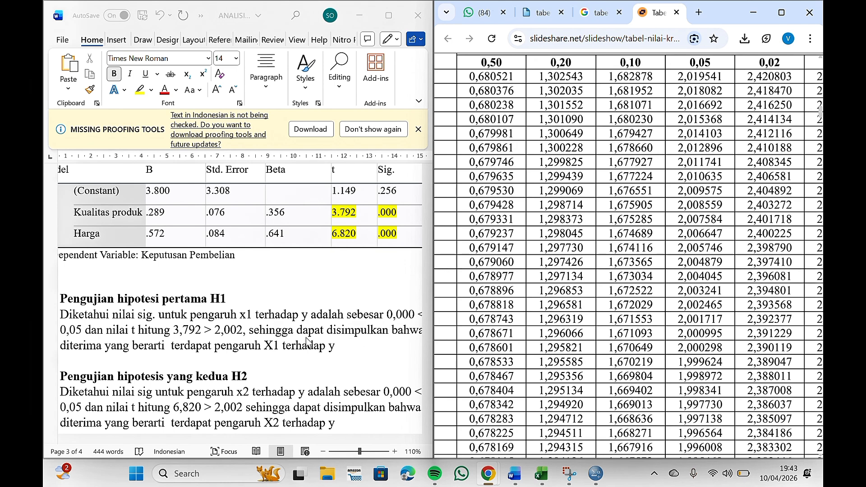
Step: Review the H1 and H2 t-test interpretations, the ANOVA table and the H3 section of the Word document
scroll(258, 341, "left", 2)
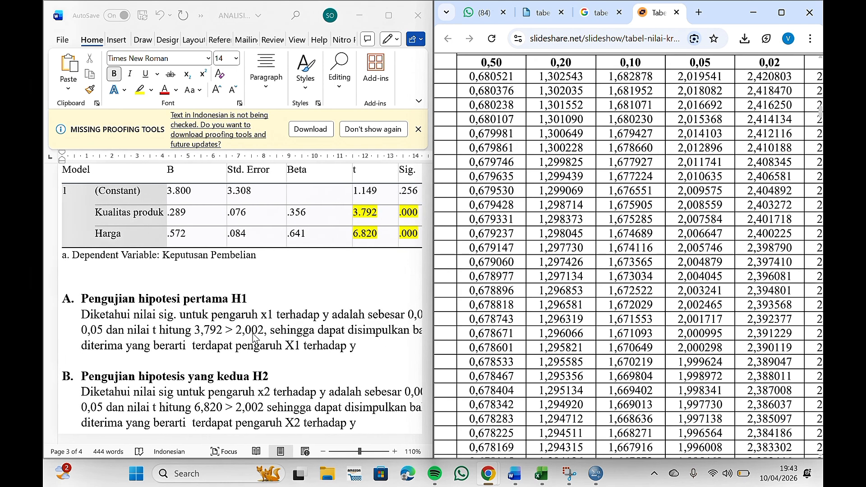
scroll(264, 297, "up", 3)
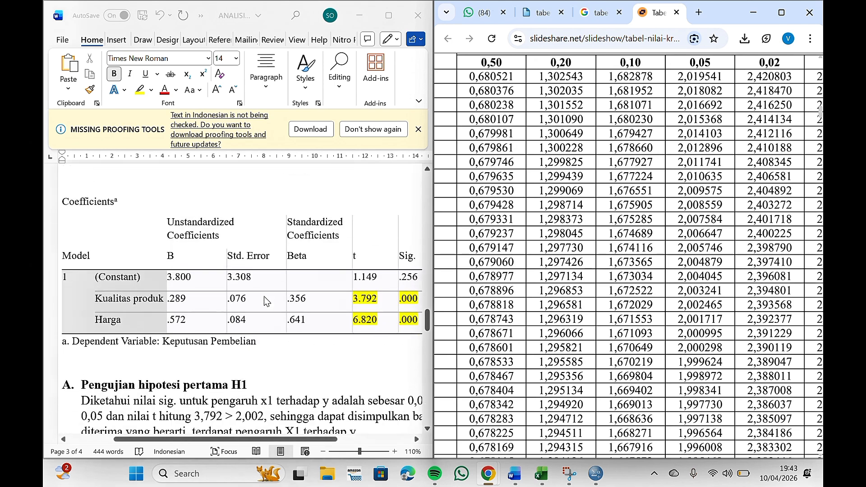
scroll(264, 296, "down", 3)
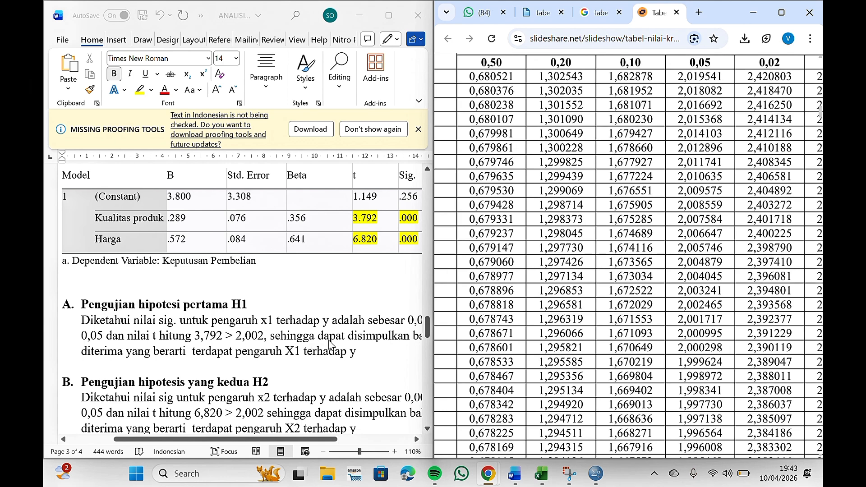
scroll(296, 350, "right", 3)
scroll(297, 351, "left", 3)
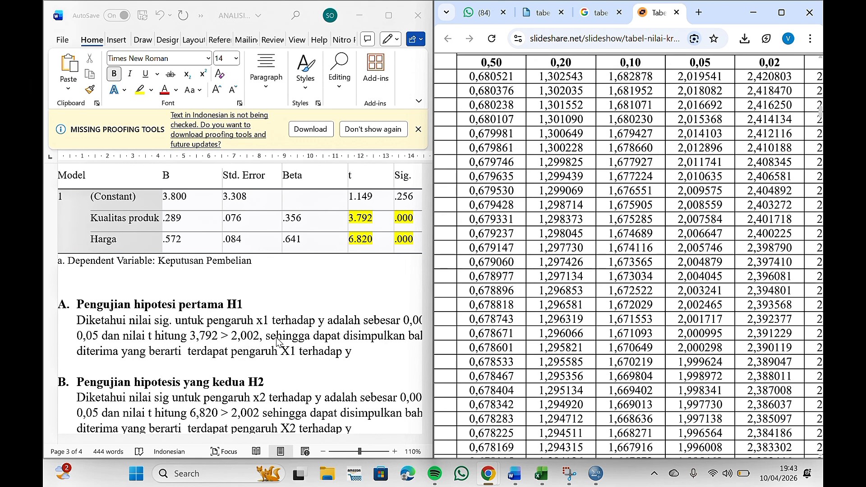
scroll(277, 342, "right", 3)
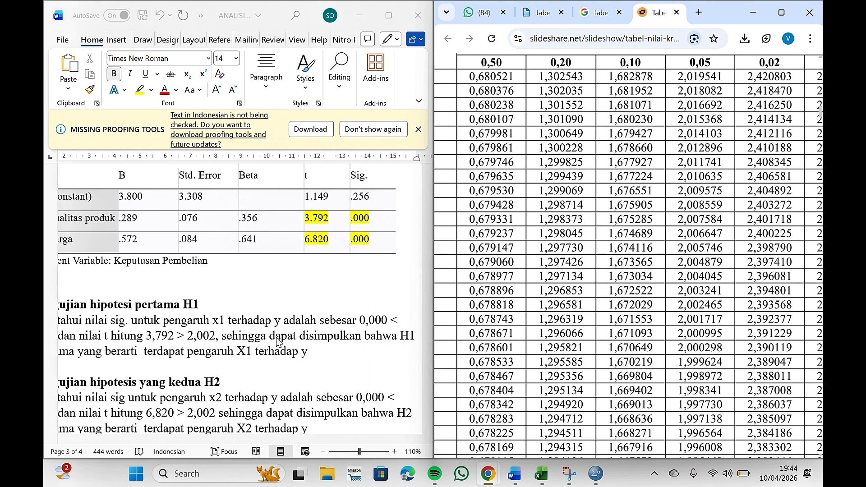
left_click(277, 336)
scroll(277, 337, "left", 3)
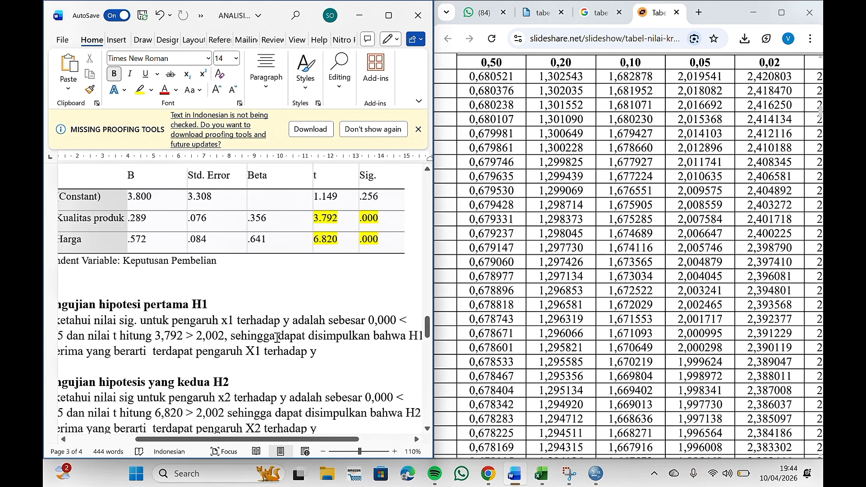
scroll(140, 376, "left", 2)
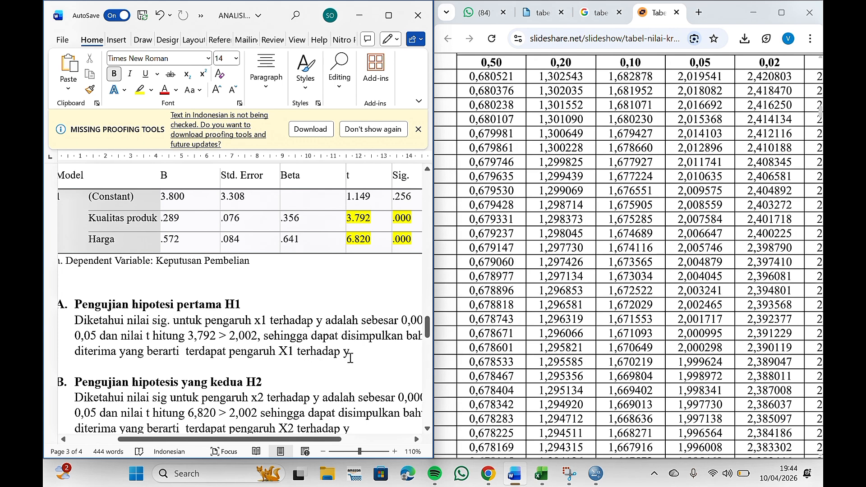
scroll(350, 358, "down", 3)
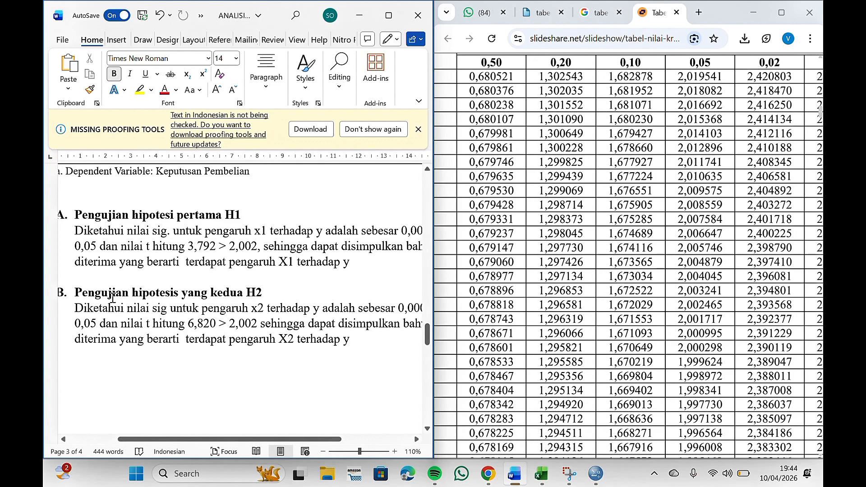
scroll(147, 328, "left", 3)
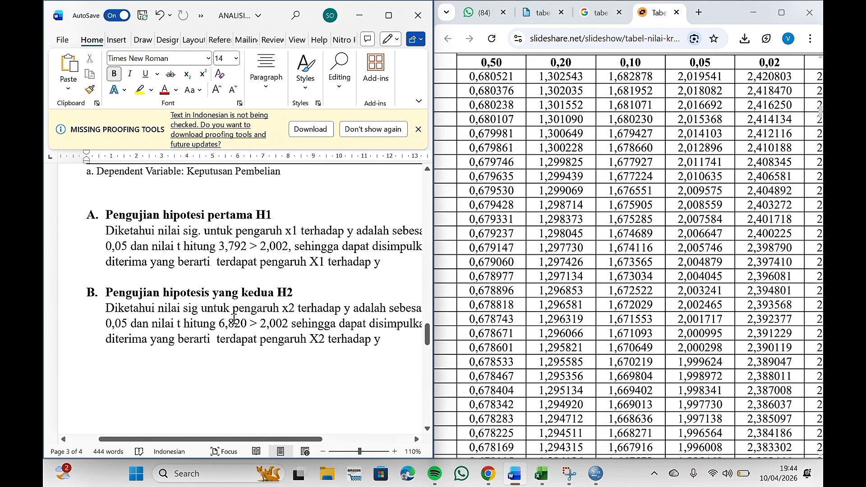
scroll(291, 324, "right", 3)
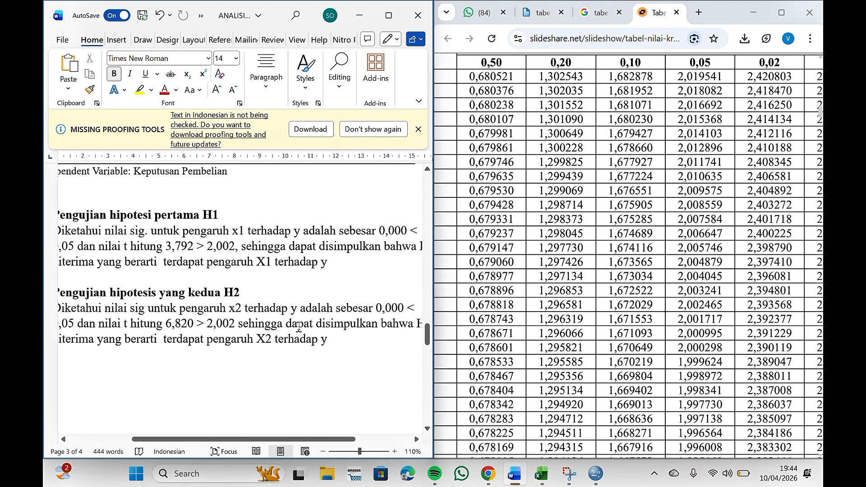
scroll(345, 309, "up", 4)
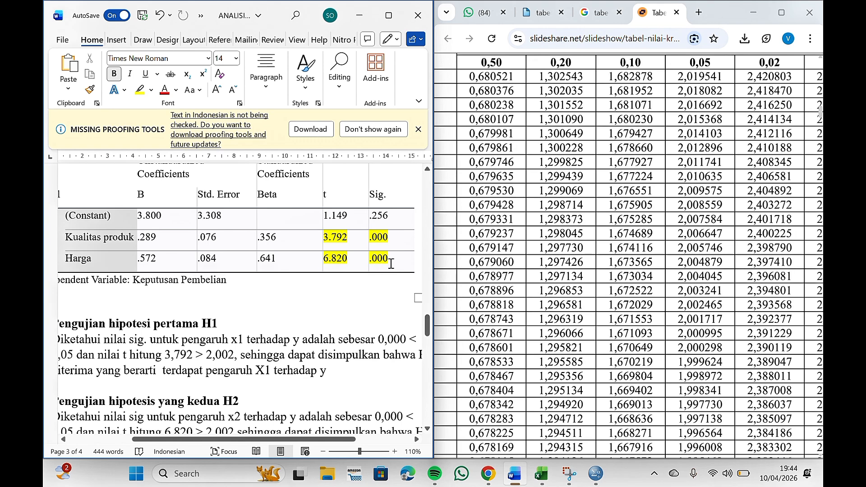
scroll(295, 269, "down", 6)
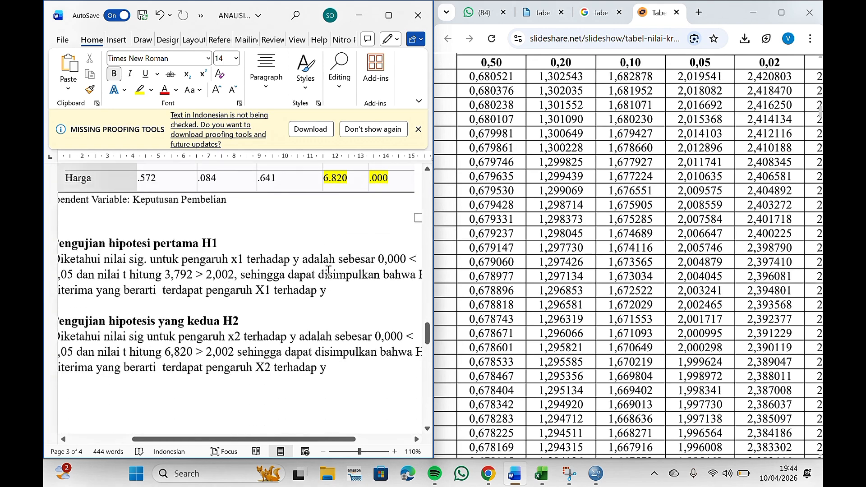
scroll(296, 270, "right", 2)
scroll(271, 270, "left", 4)
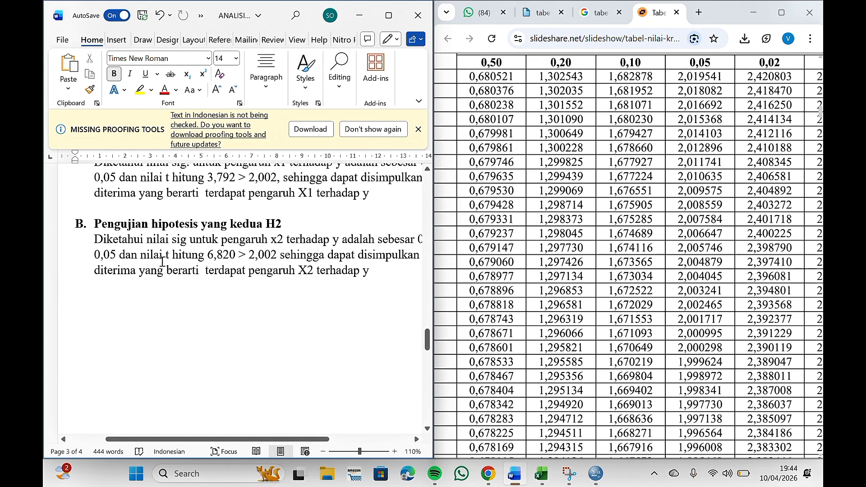
scroll(231, 266, "up", 4)
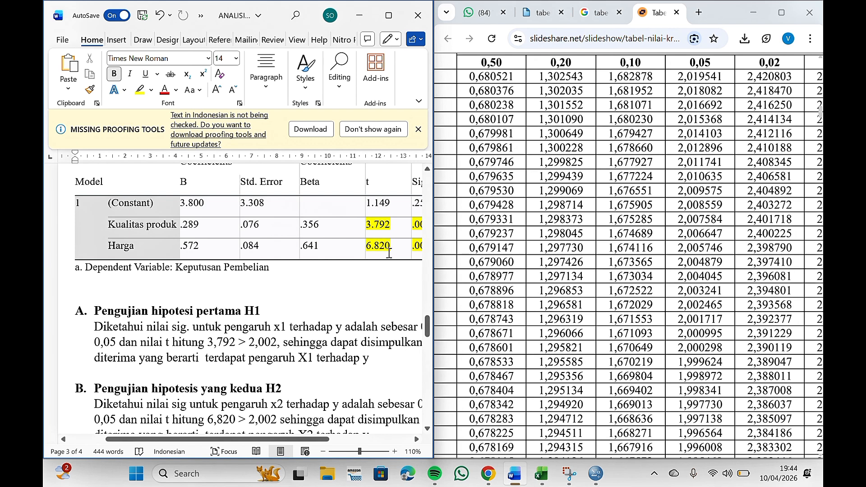
scroll(388, 254, "down", 3)
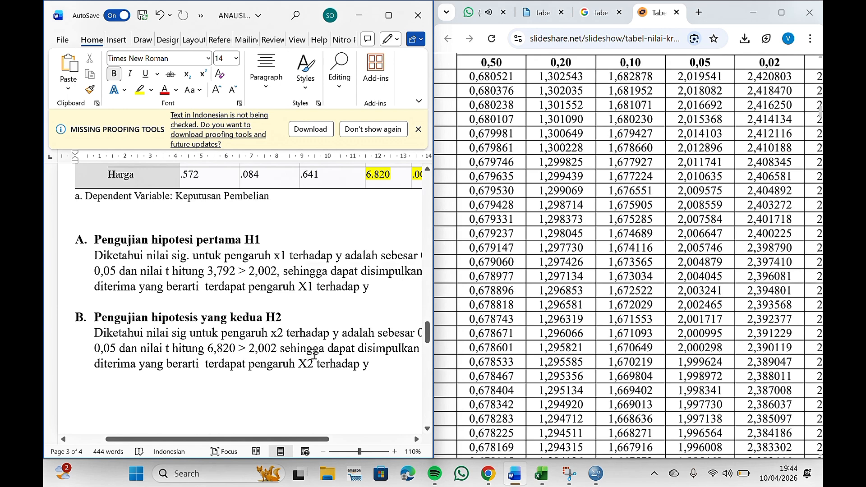
scroll(314, 355, "down", 1)
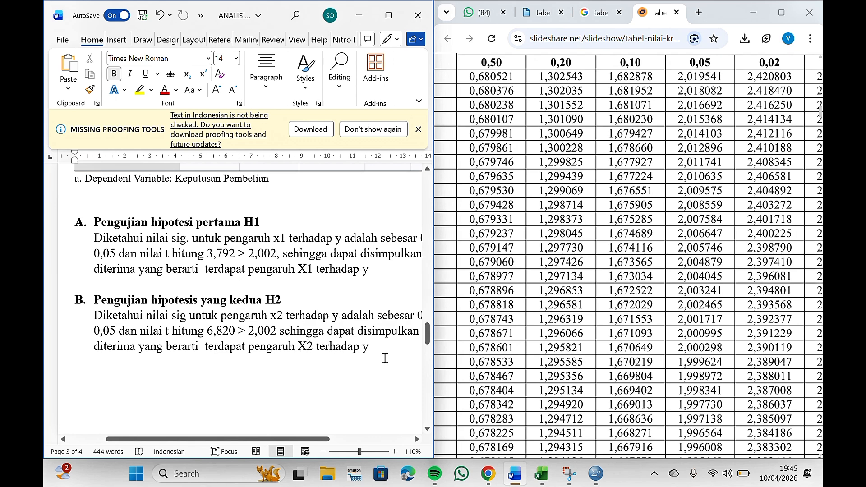
scroll(385, 358, "down", 2)
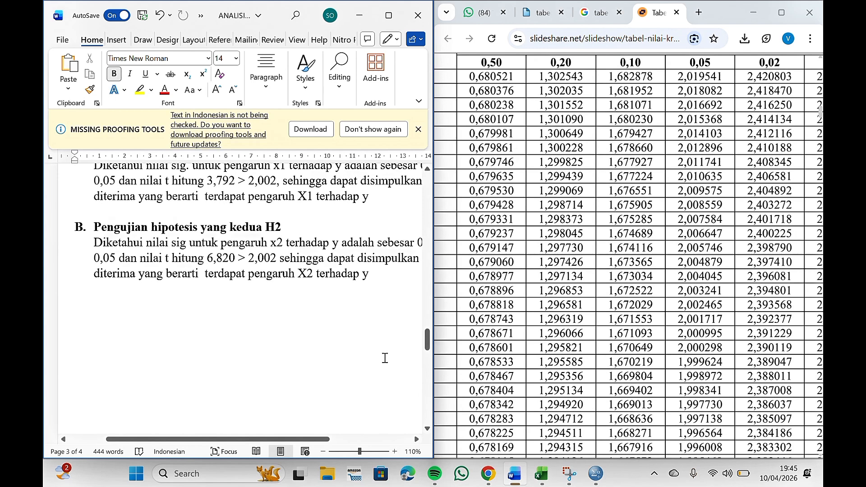
scroll(385, 358, "down", 9)
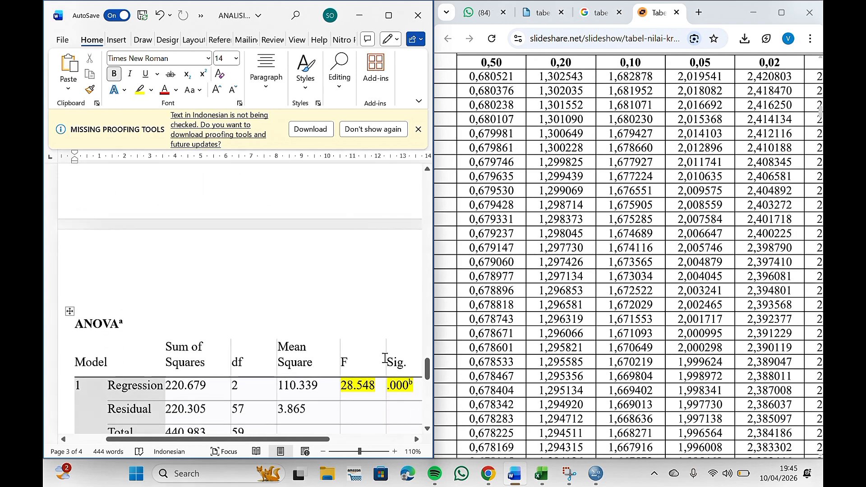
scroll(385, 358, "down", 2)
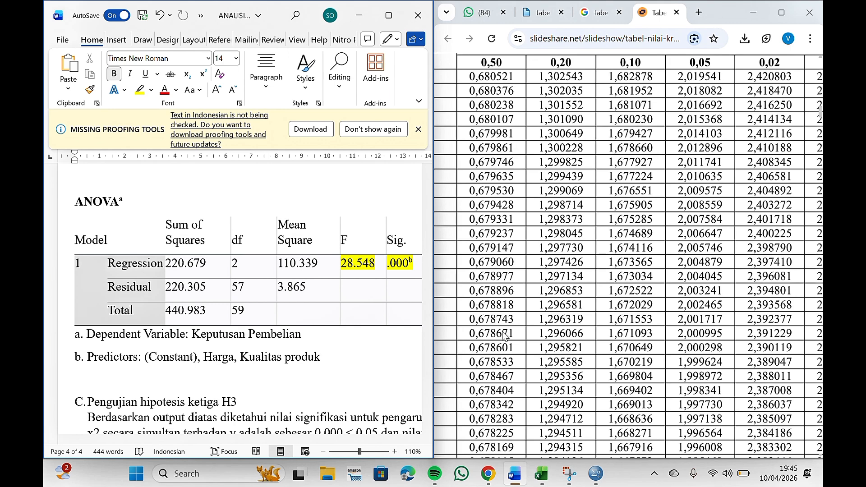
scroll(354, 273, "right", 3)
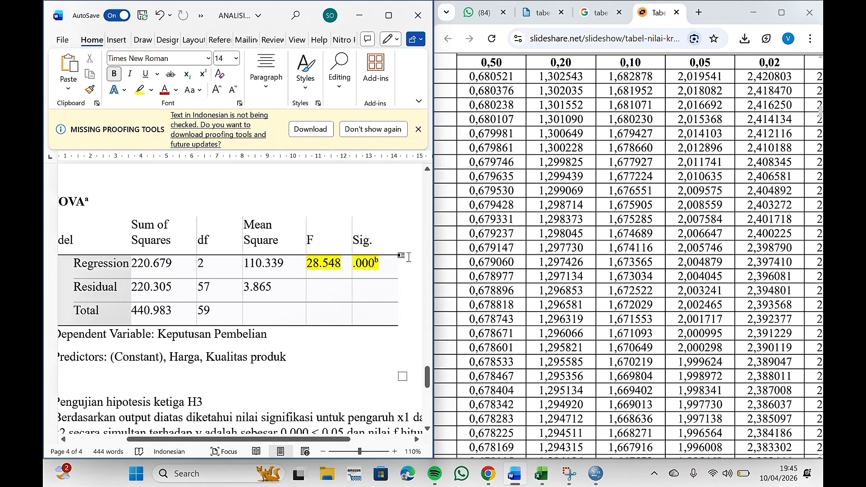
Step: Switch to the SPSS output viewer to compare its ANOVA table, then return to the Word report
left_click(596, 474)
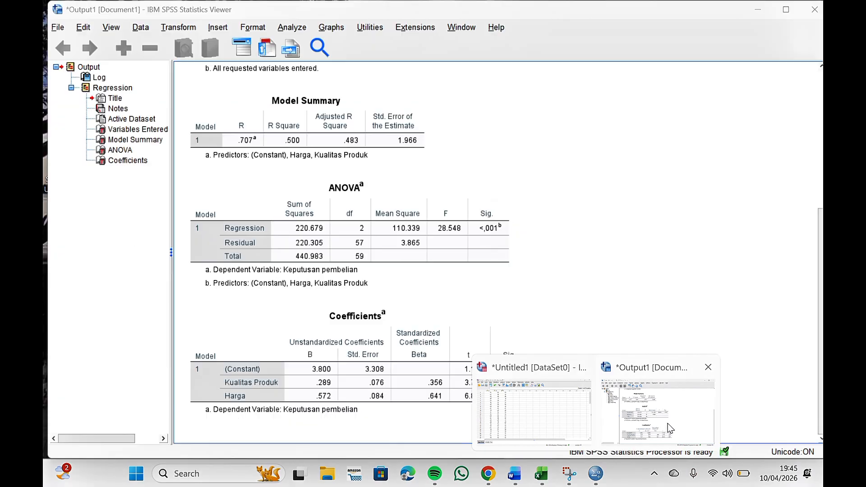
left_click(650, 406)
left_click(451, 253)
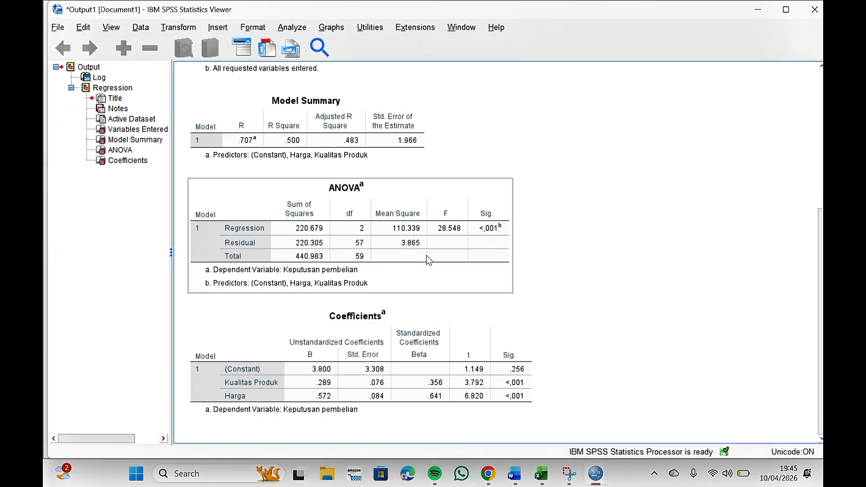
left_click(485, 339)
left_click(515, 474)
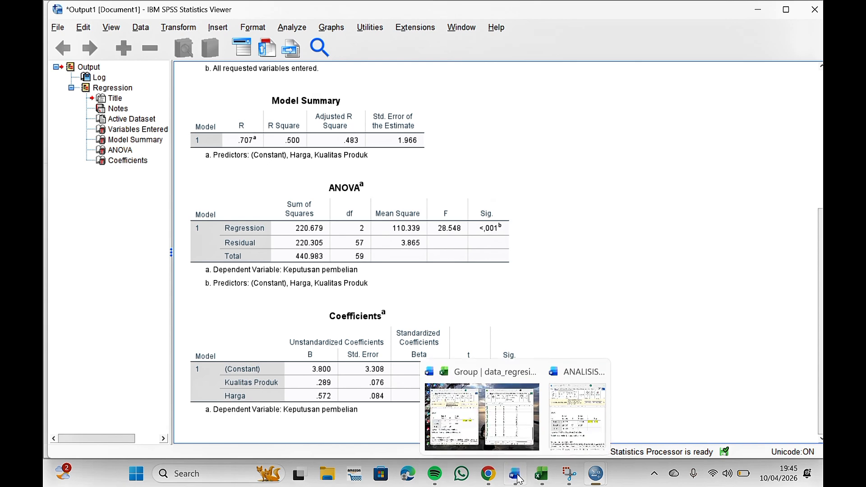
left_click(576, 416)
Step: Review the ANOVA table, the H3 interpretation, the Coefficients table and the F-tabel formula in the Word document
scroll(364, 356, "down", 3)
scroll(271, 343, "left", 3)
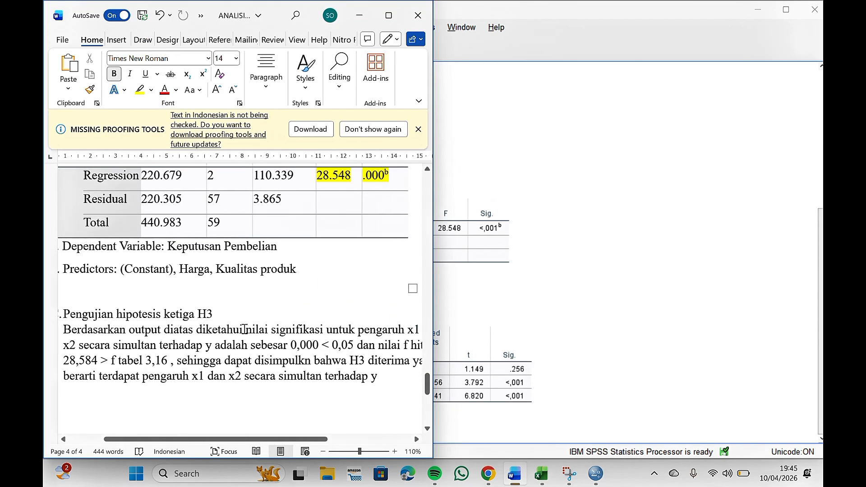
scroll(244, 329, "up", 1)
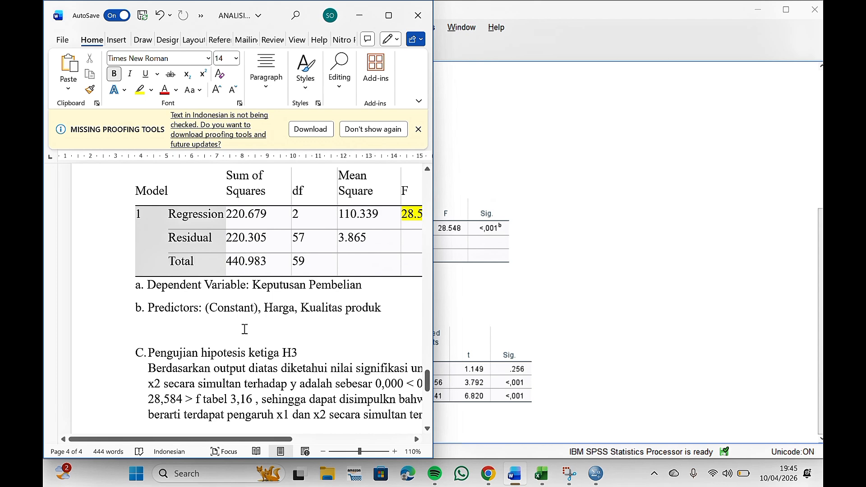
scroll(245, 329, "down", 2)
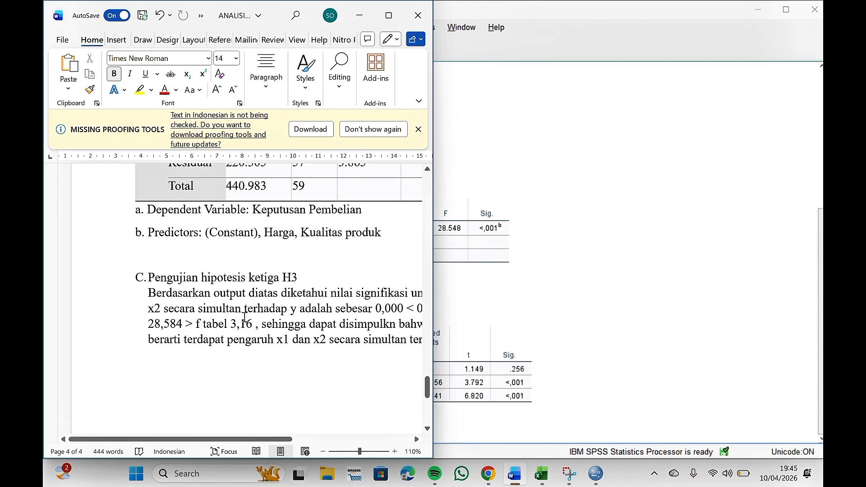
scroll(263, 299, "right", 3)
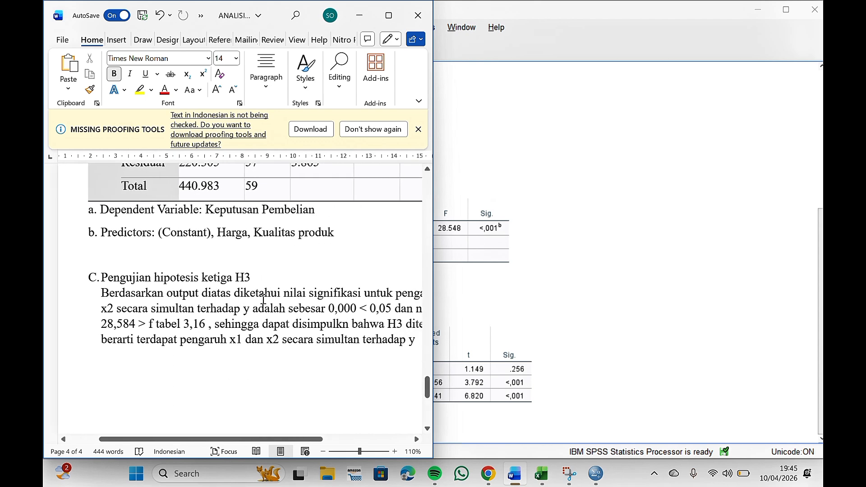
scroll(344, 303, "right", 5)
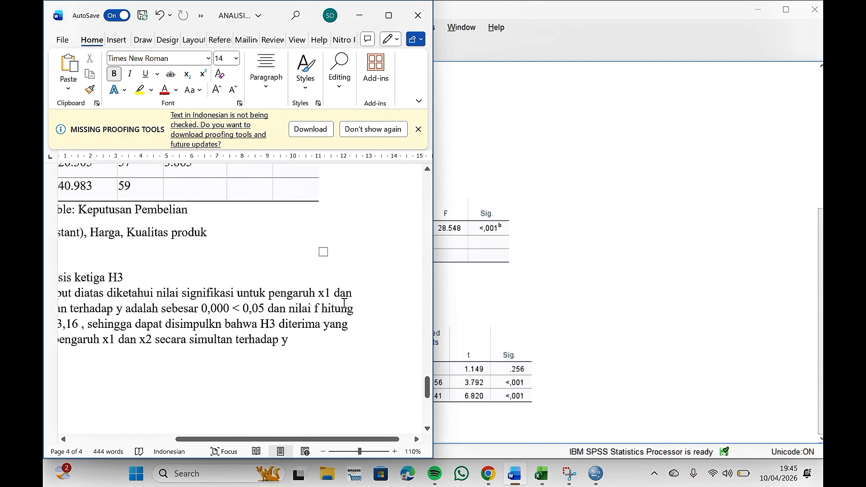
scroll(336, 296, "left", 4)
scroll(335, 296, "left", 2)
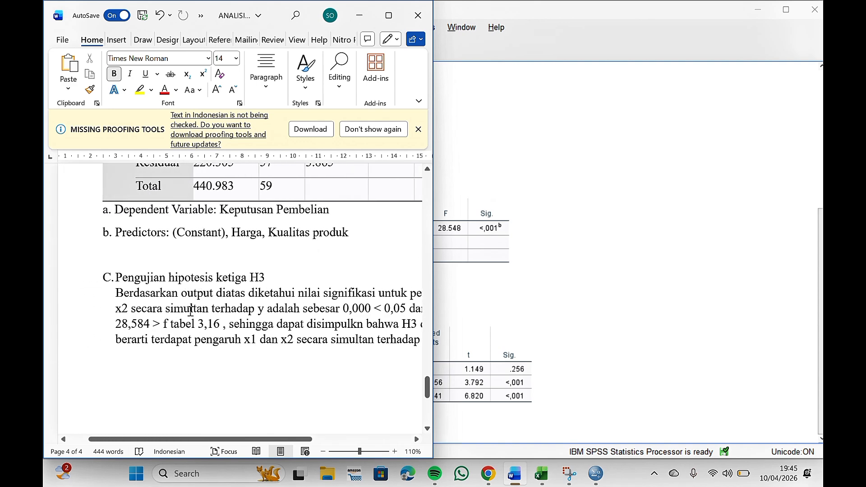
scroll(195, 311, "right", 2)
scroll(293, 319, "up", 1)
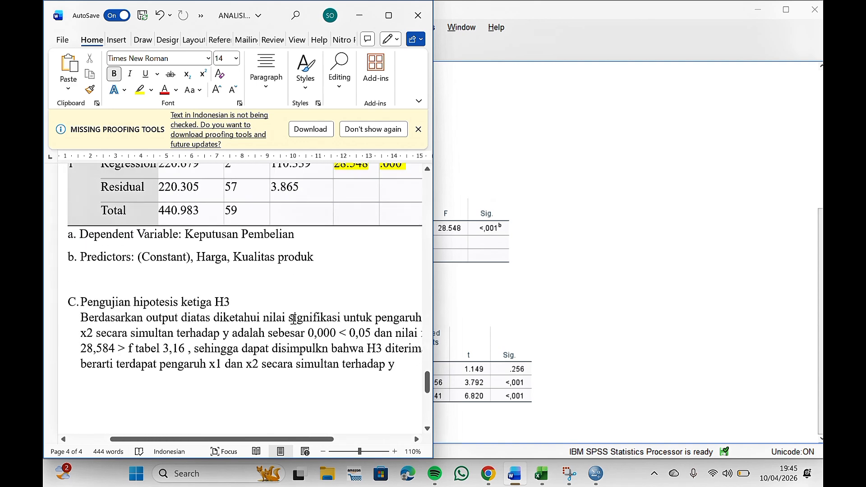
scroll(293, 319, "up", 2)
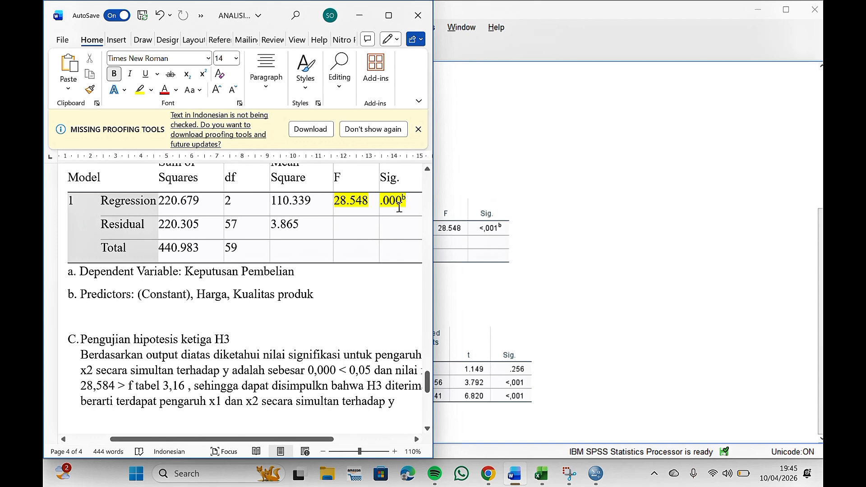
scroll(357, 330, "right", 2)
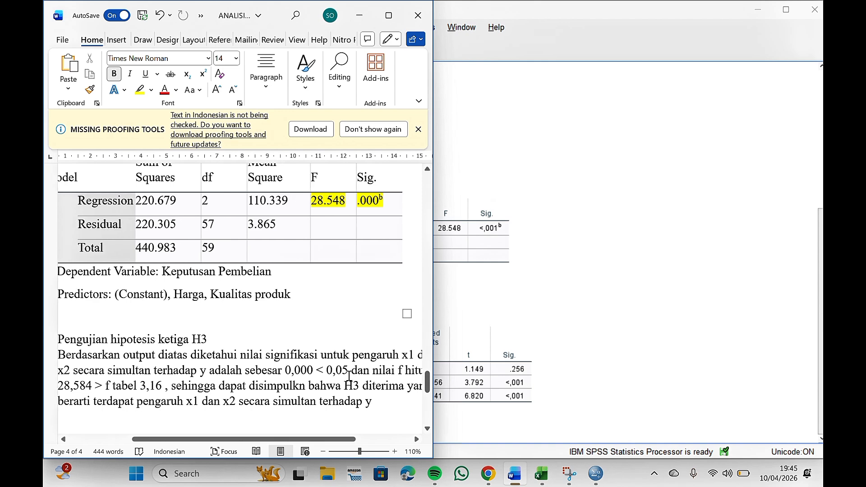
scroll(354, 375, "right", 2)
scroll(226, 381, "left", 3)
scroll(168, 384, "left", 3)
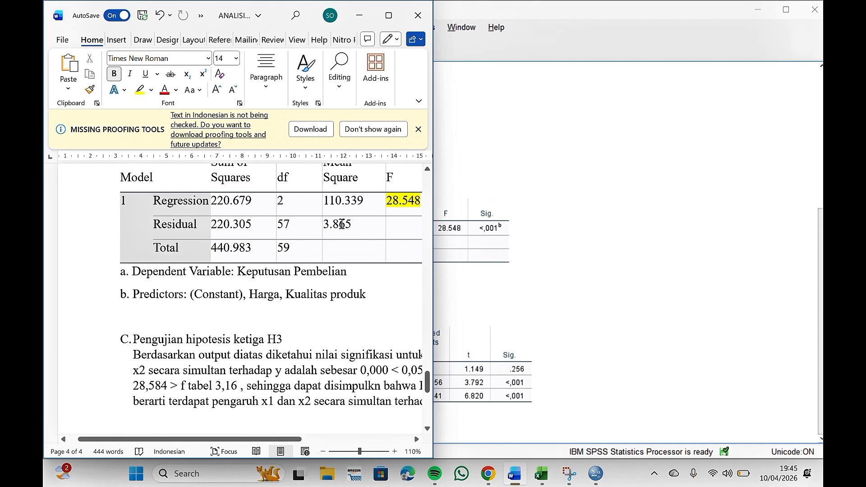
scroll(342, 224, "right", 2)
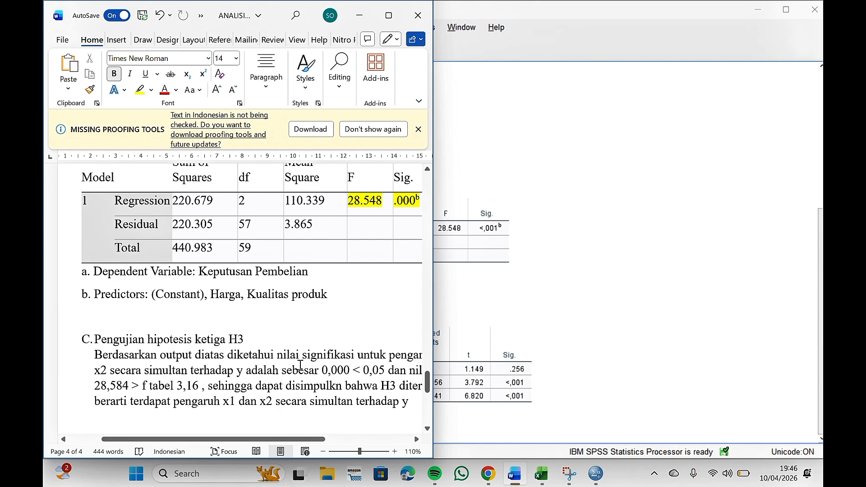
scroll(269, 329, "up", 10)
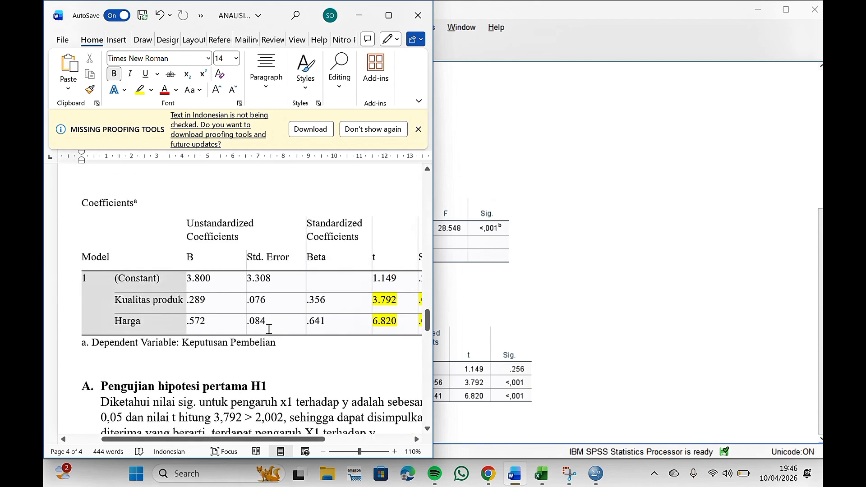
scroll(269, 329, "up", 15)
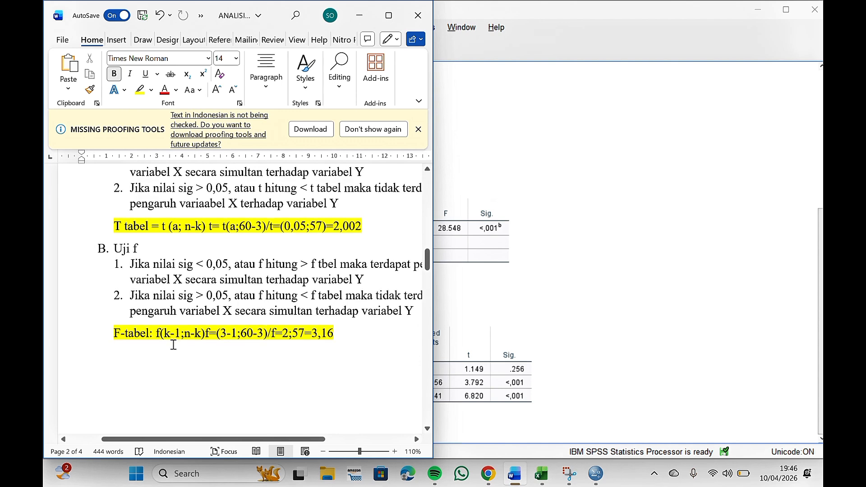
scroll(168, 346, "down", 1)
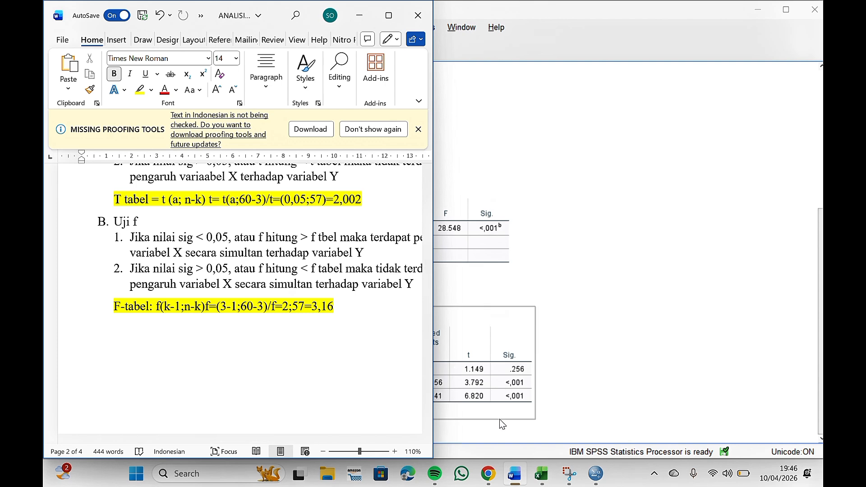
Step: Switch to the F-distribution table PDF in Chrome and examine the rows around 57 denominator degrees of freedom
left_click(489, 474)
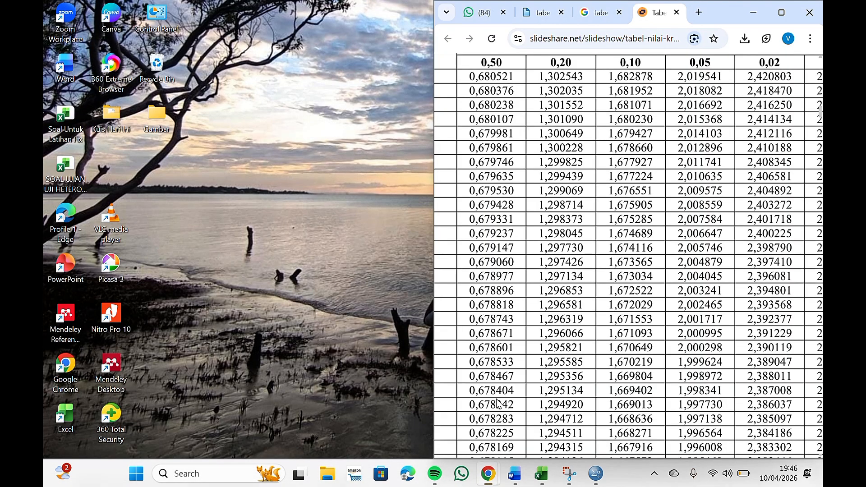
left_click(497, 399)
left_click(600, 12)
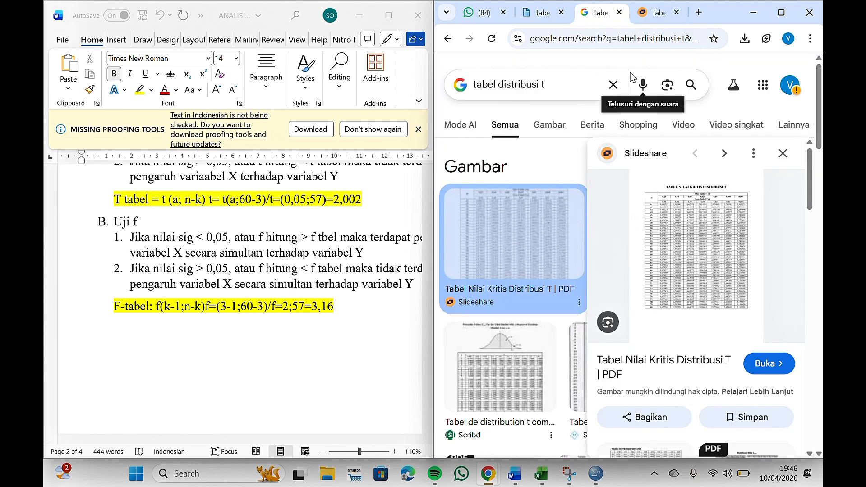
left_click(539, 23)
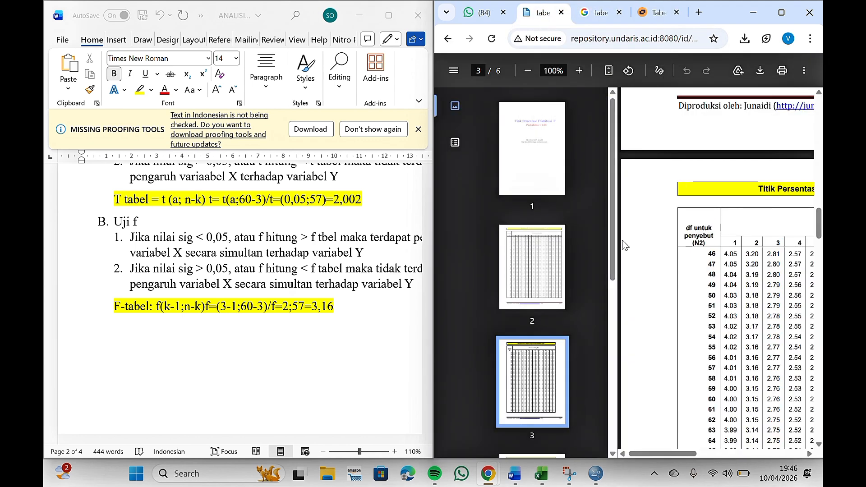
scroll(695, 275, "right", 5)
scroll(704, 274, "left", 3)
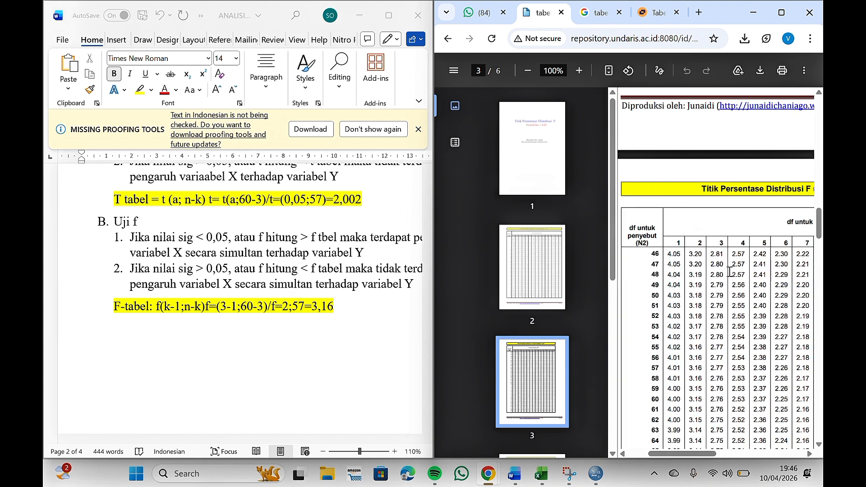
scroll(695, 277, "down", 1)
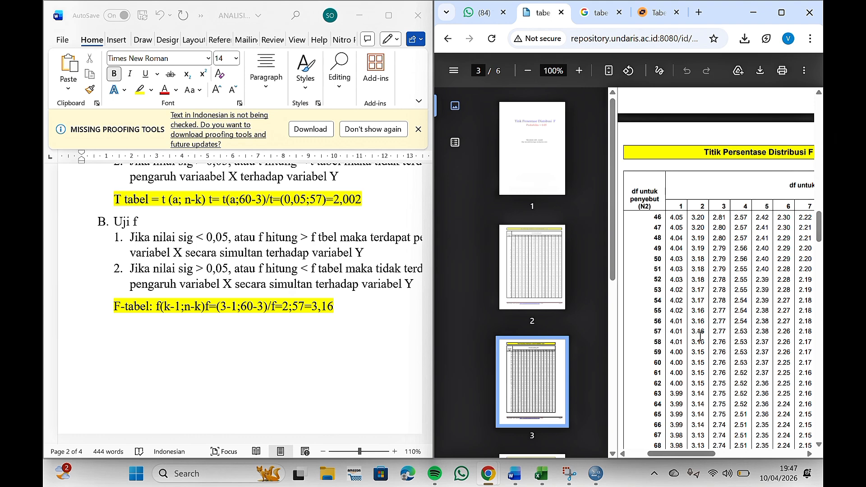
scroll(700, 336, "up", 2, "ctrl")
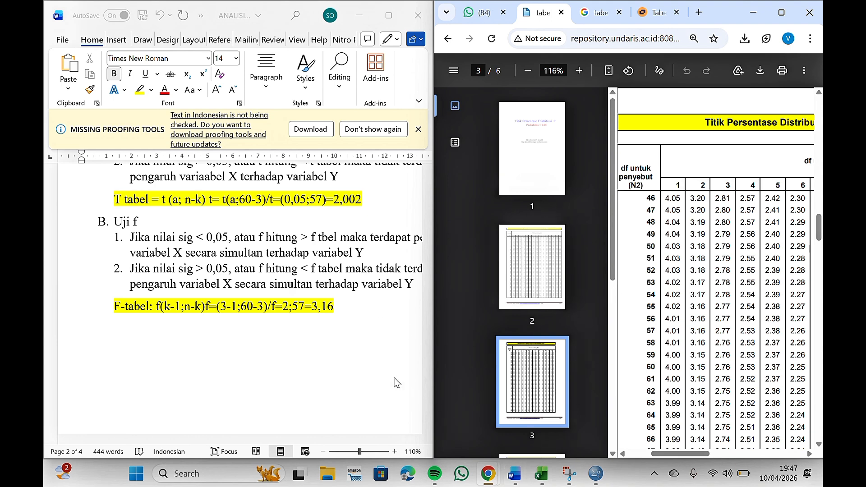
Step: Review the H1, H2 and H3 hypothesis-test interpretations and the ANOVA table in the Word document
scroll(361, 375, "down", 10)
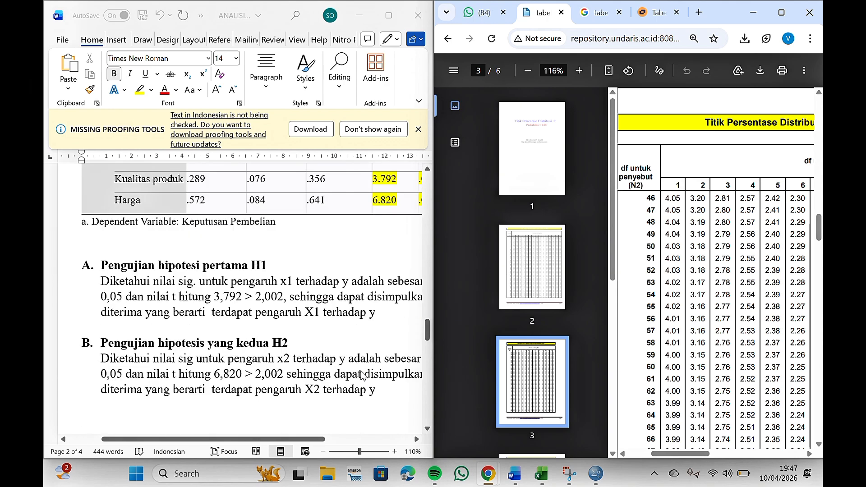
scroll(361, 375, "down", 10)
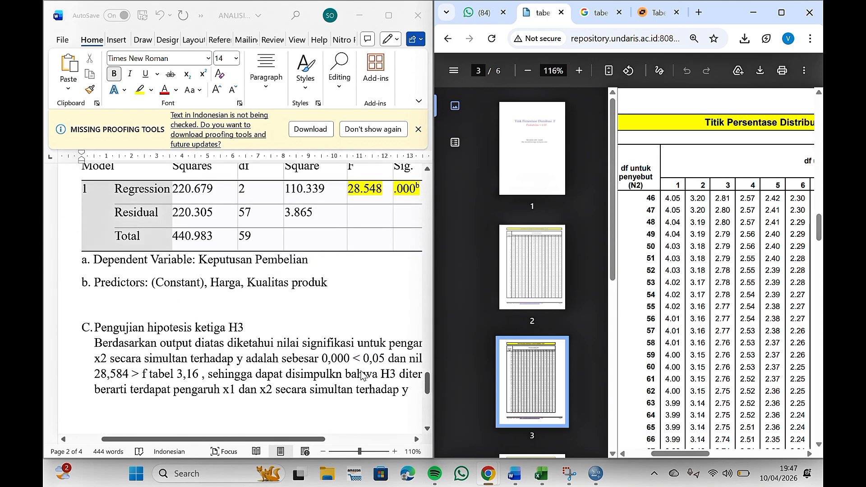
scroll(310, 371, "down", 3)
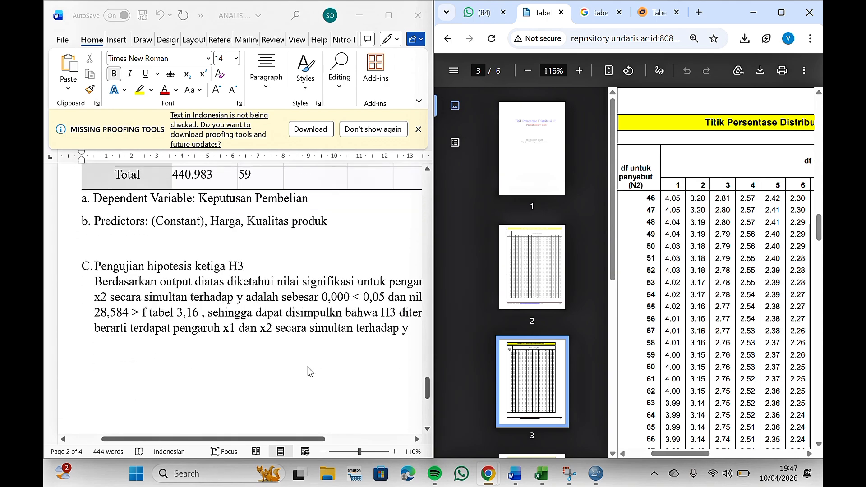
scroll(309, 371, "down", 1)
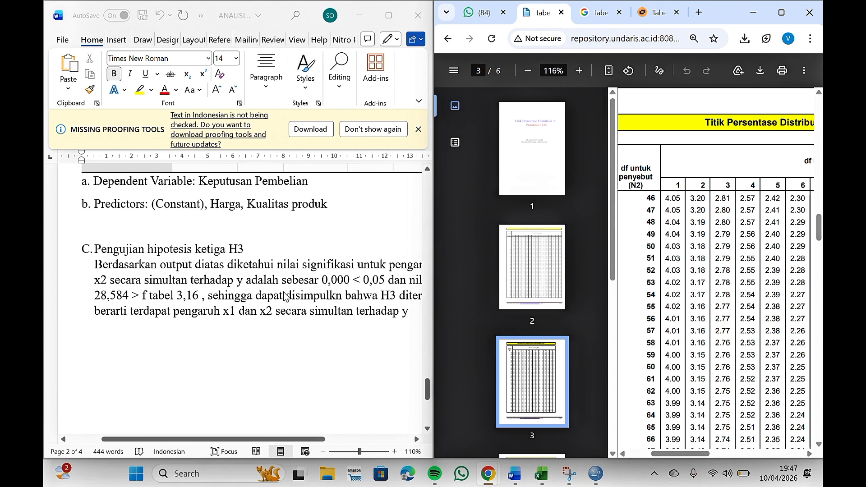
scroll(285, 296, "up", 1)
scroll(293, 300, "right", 5)
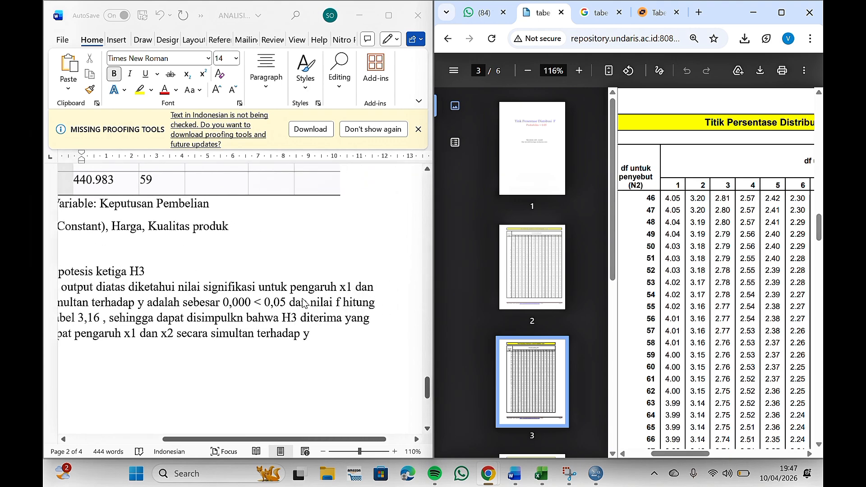
scroll(253, 298, "left", 5)
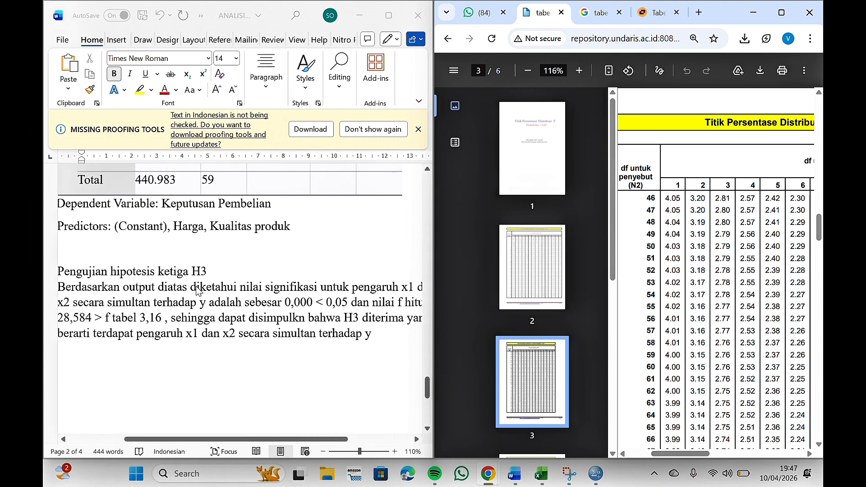
scroll(198, 291, "left", 1)
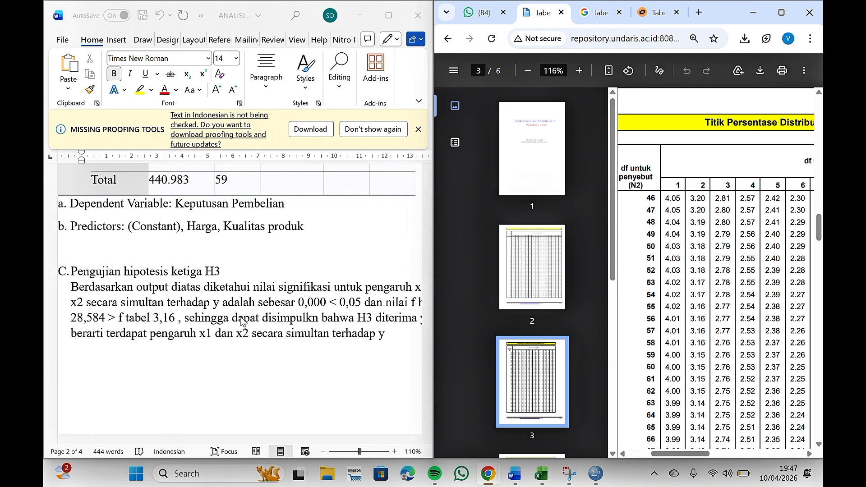
scroll(280, 317, "right", 4)
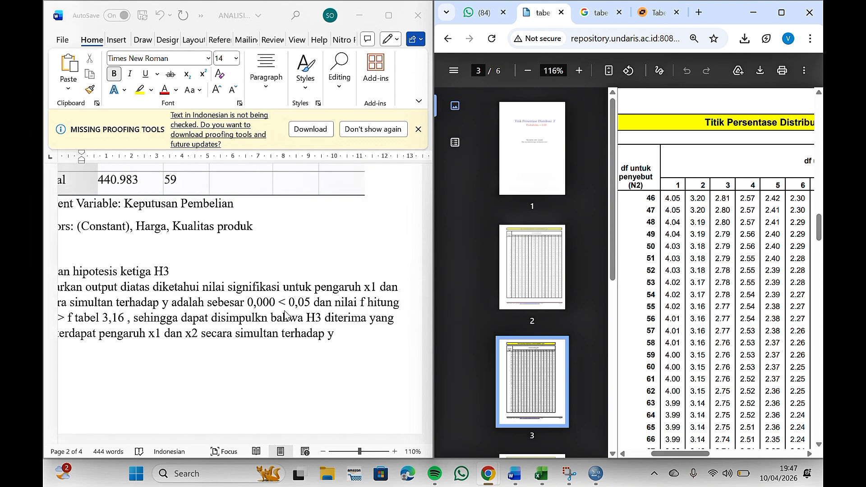
scroll(298, 316, "up", 1)
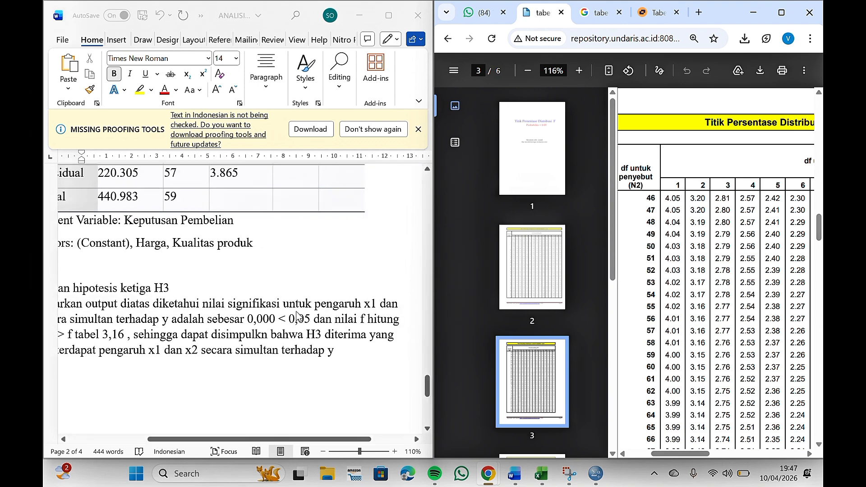
scroll(298, 316, "up", 4)
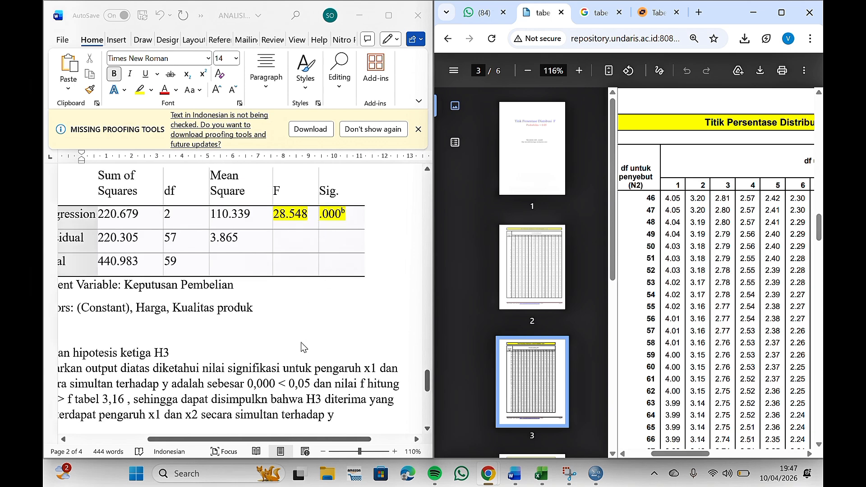
scroll(301, 347, "down", 2)
scroll(311, 361, "left", 2)
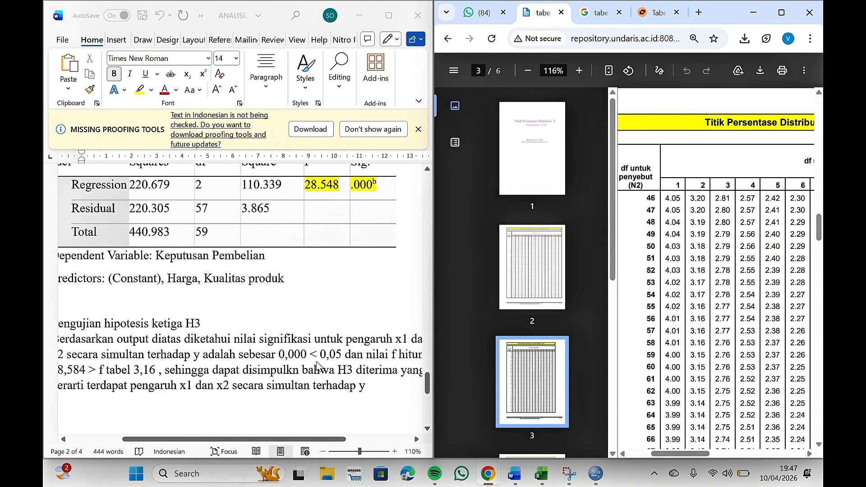
scroll(271, 370, "left", 3)
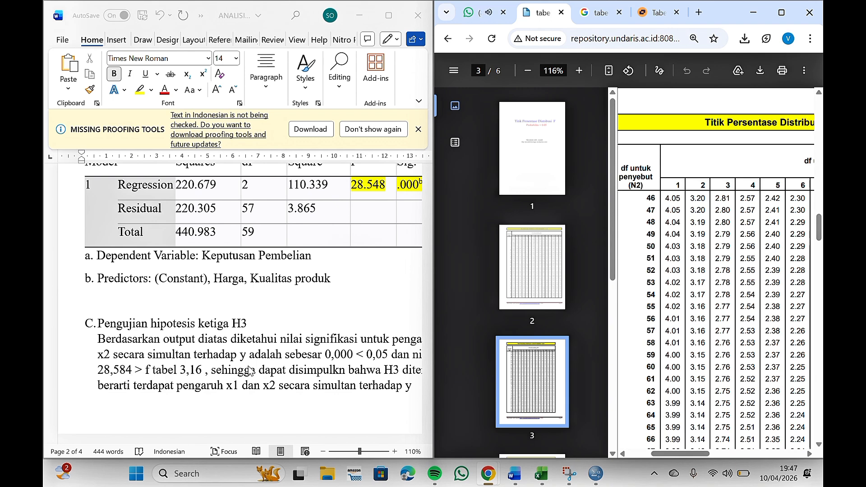
Step: Read through the ANOVA table and the H3 simultaneous-test interpretation paragraph in the Word report
scroll(356, 209, "up", 1)
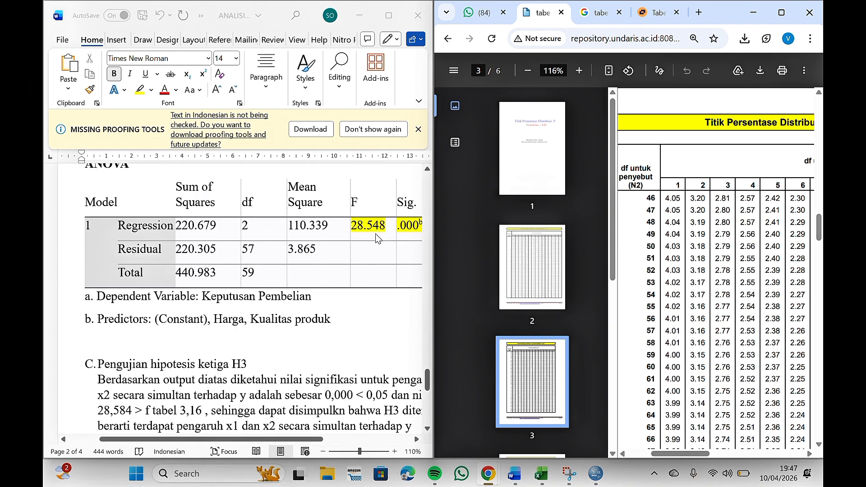
scroll(310, 285, "down", 2)
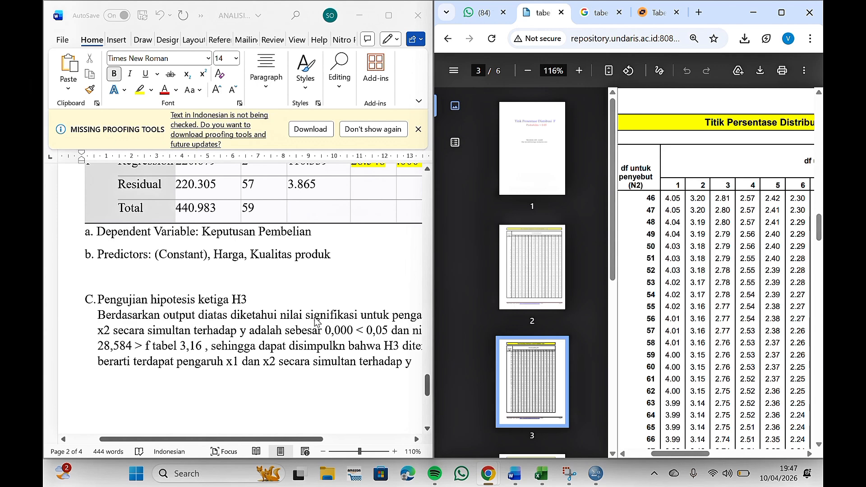
scroll(298, 343, "right", 2)
scroll(305, 343, "right", 2)
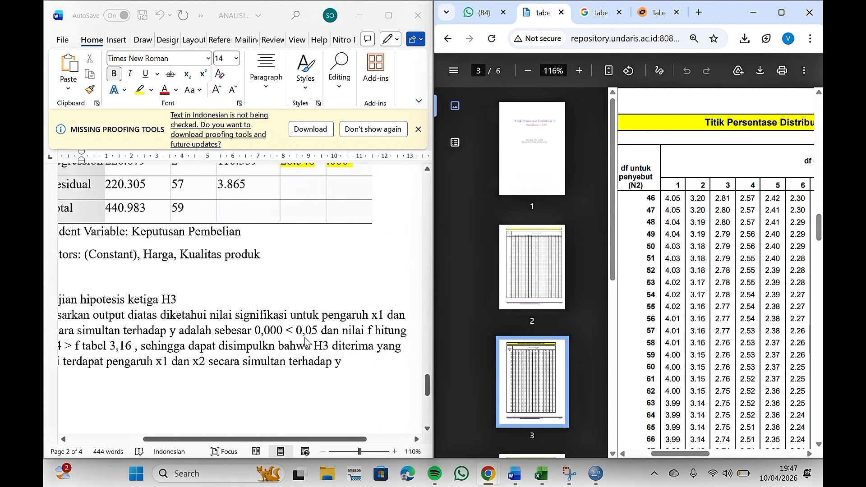
scroll(253, 361, "left", 5)
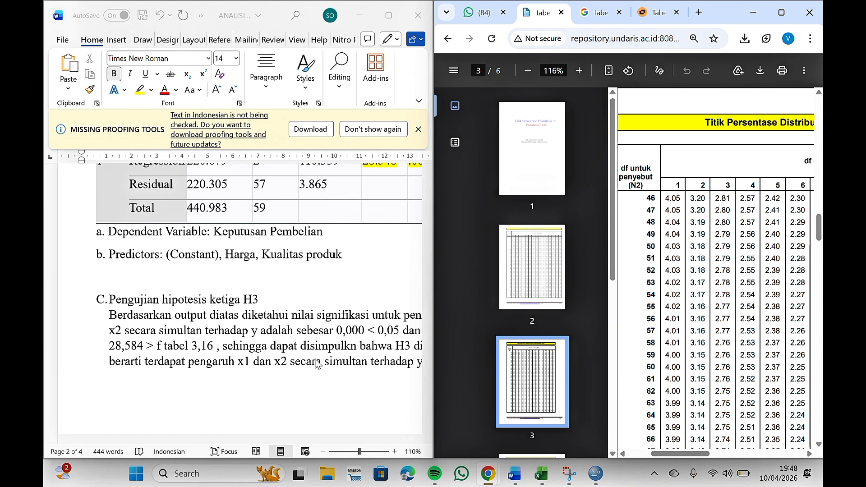
scroll(296, 368, "right", 2)
scroll(298, 366, "right", 3)
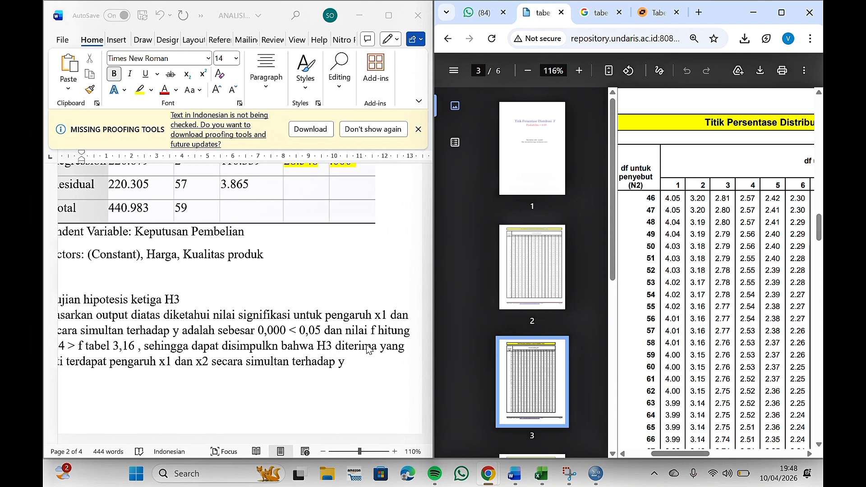
scroll(325, 367, "left", 2)
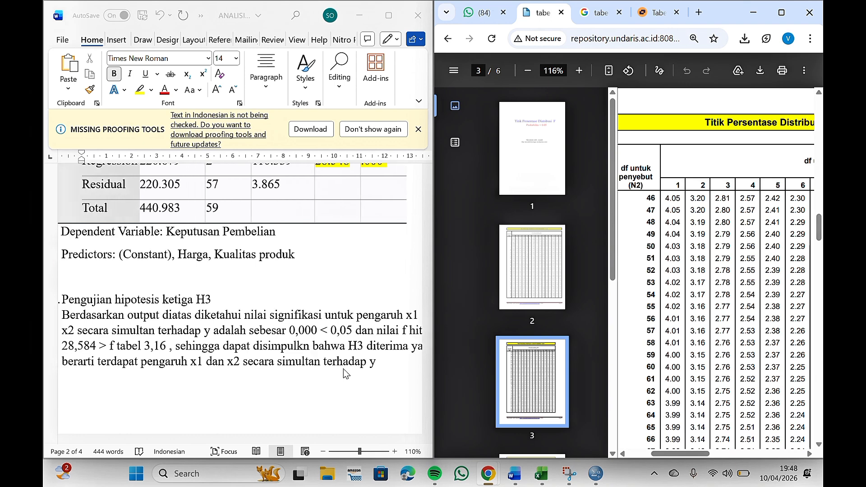
scroll(316, 368, "right", 3)
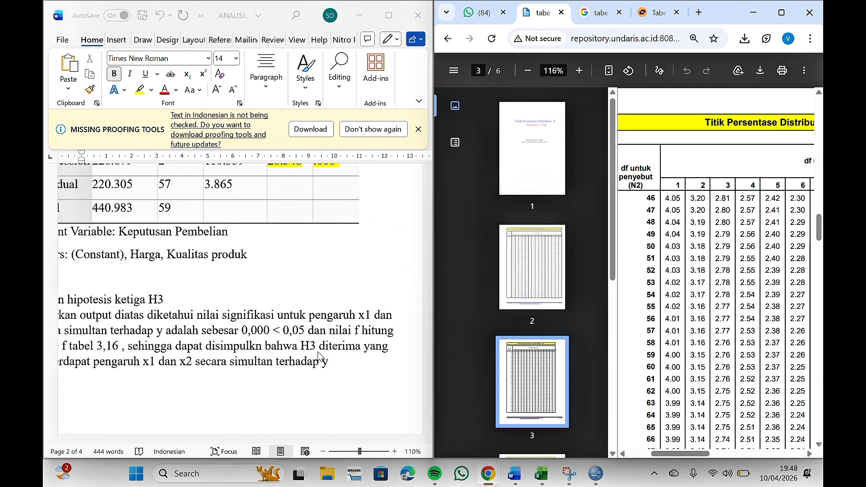
scroll(316, 356, "up", 1)
scroll(309, 352, "left", 1)
scroll(310, 351, "left", 1)
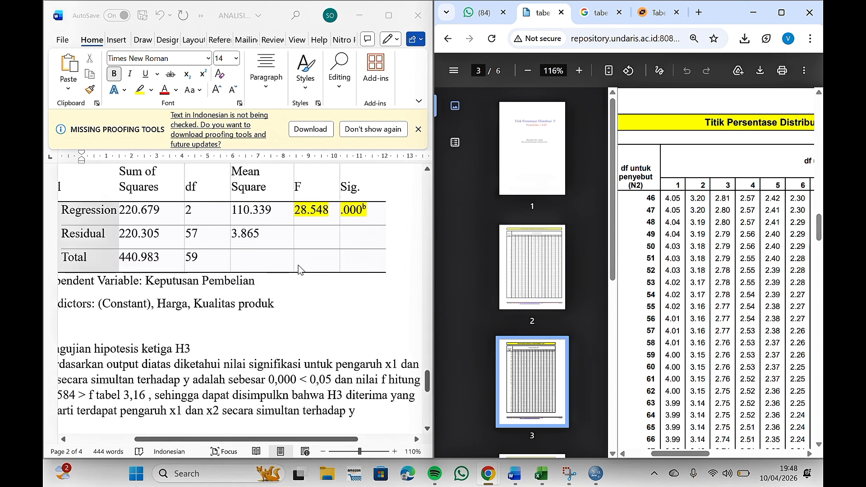